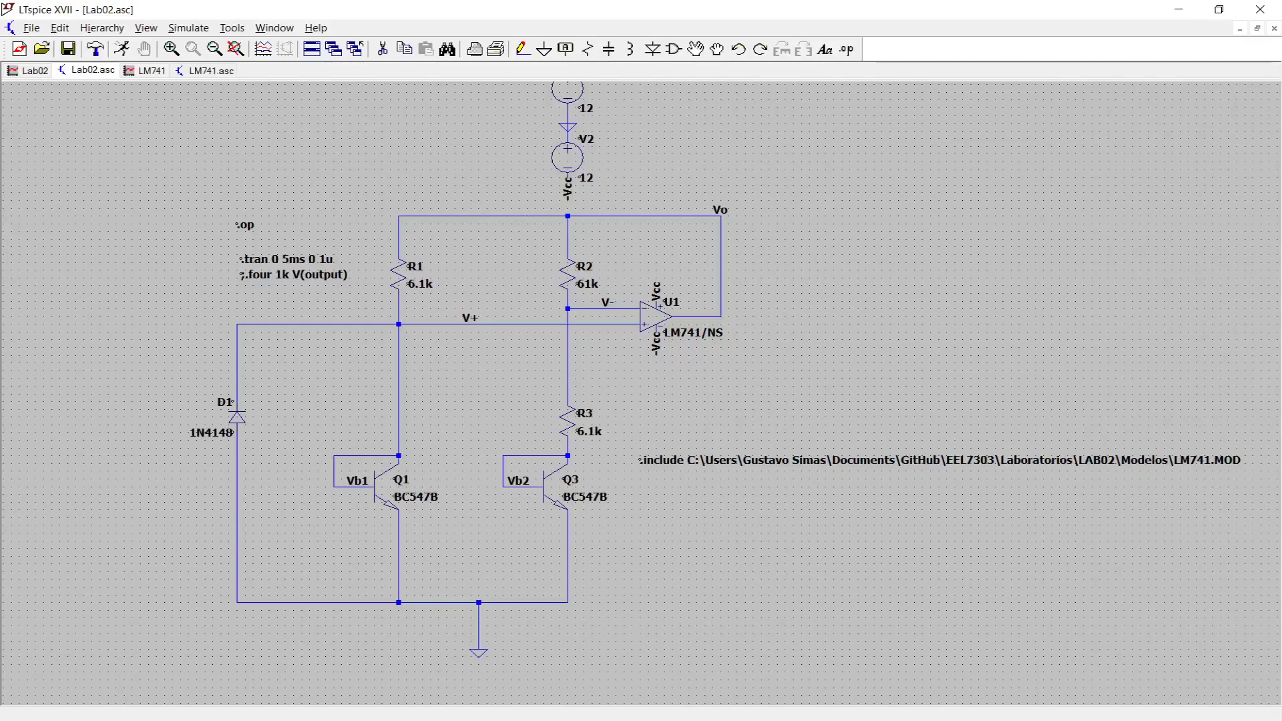
{"action": "key", "text": "s"}
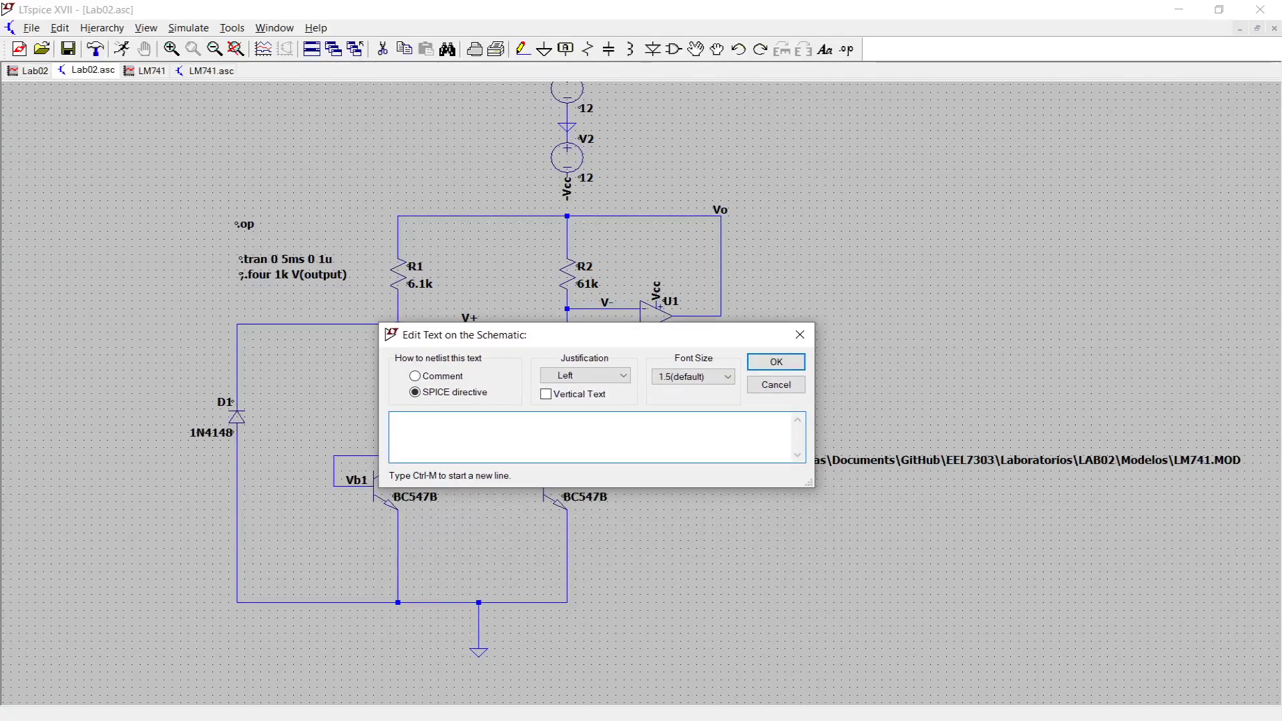
{"action": "type", "text": ".lib"}
{"action": "key", "text": "Escape"}
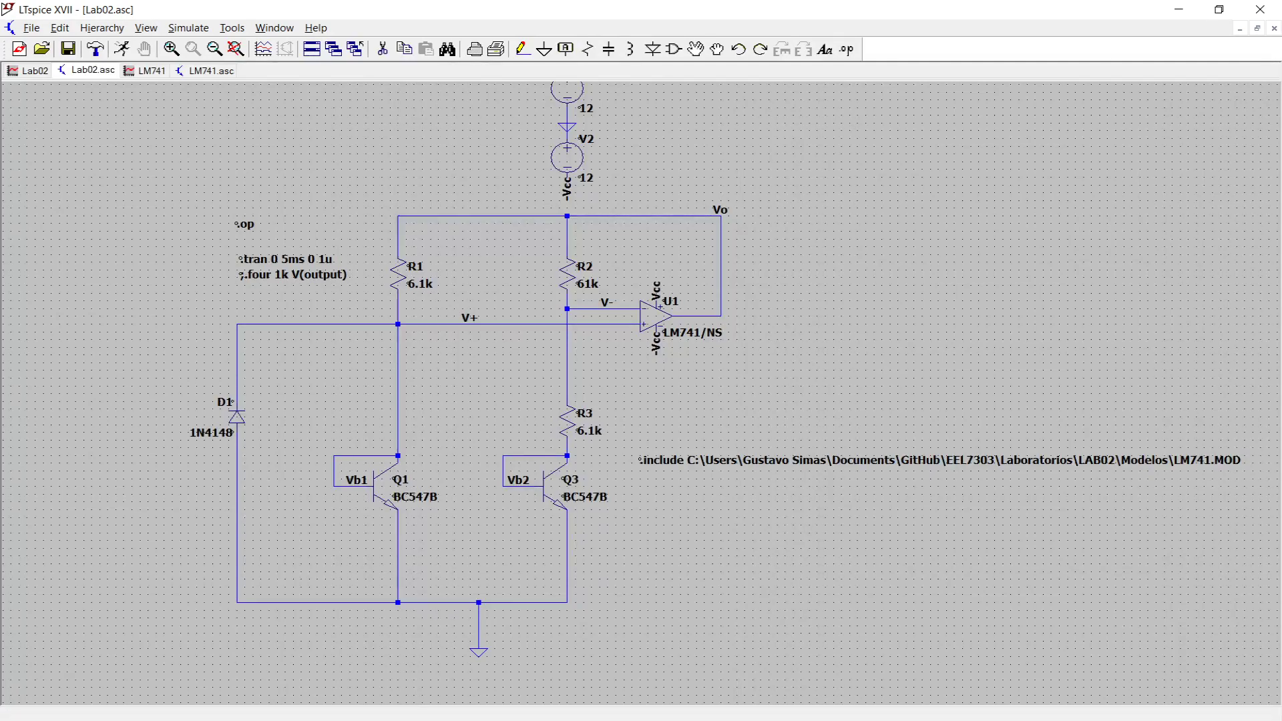
Try shortening the LM741 include directive to ".include LM741.MOD" without the folder path, and undo the change
{"action": "right_click", "coordinate": [668, 459]}
{"action": "left_click", "coordinate": [719, 400]}
{"action": "left_click_drag", "start_coordinate": [702, 400], "coordinate": [484, 400]}
{"action": "key", "text": "Delete"}
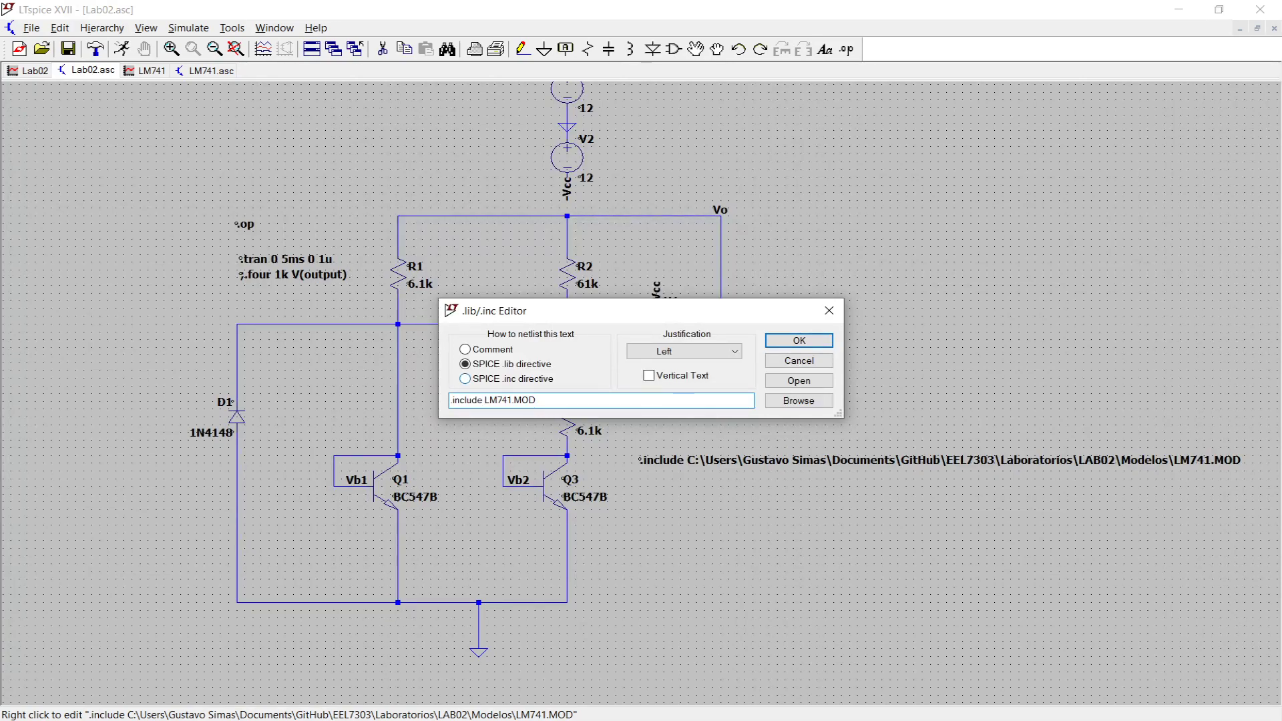
{"action": "key", "text": "shift+Right"}
{"action": "key", "text": "shift+Right"}
{"action": "key", "text": "shift+Right"}
{"action": "key", "text": "shift+Right"}
{"action": "key", "text": "shift+Right"}
{"action": "key", "text": "End"}
{"action": "key", "text": "Return"}
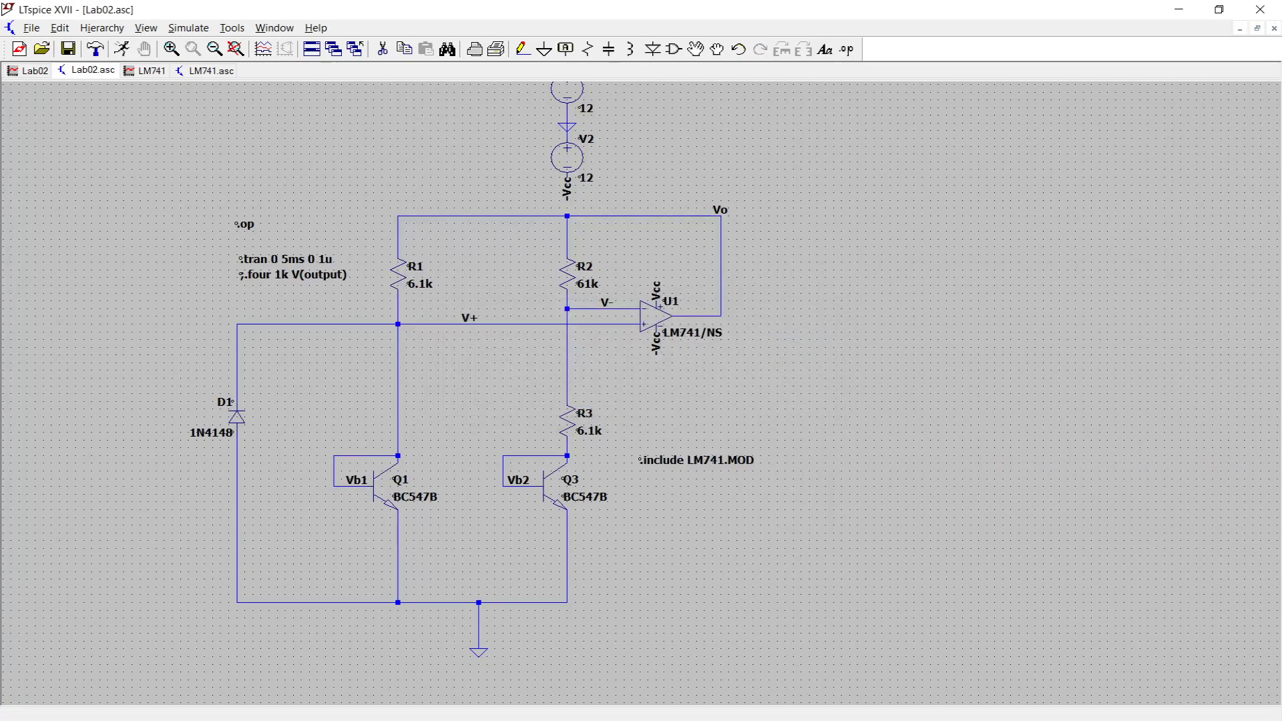
{"action": "key", "text": "F9"}
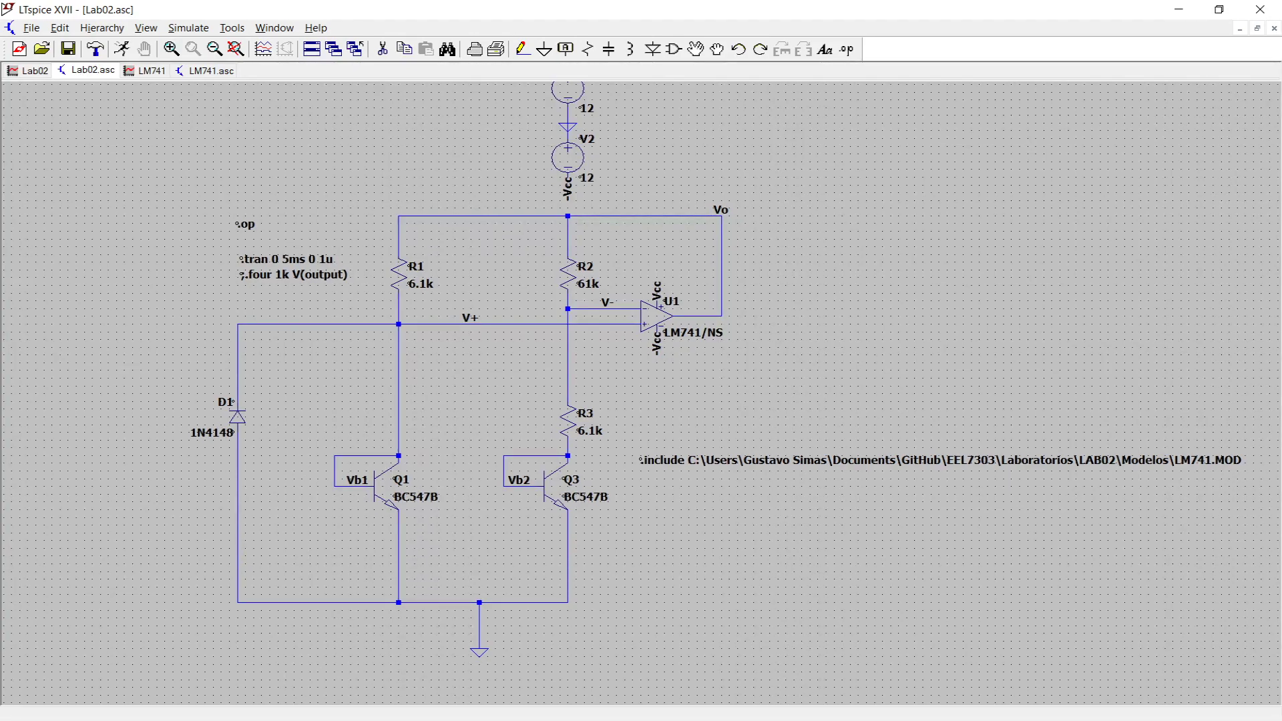
Add the SPICE directive ".step temp 0 100 25" and place it just above the .op directive
{"action": "left_click_drag", "start_coordinate": [481, 534], "coordinate": [482, 542]}
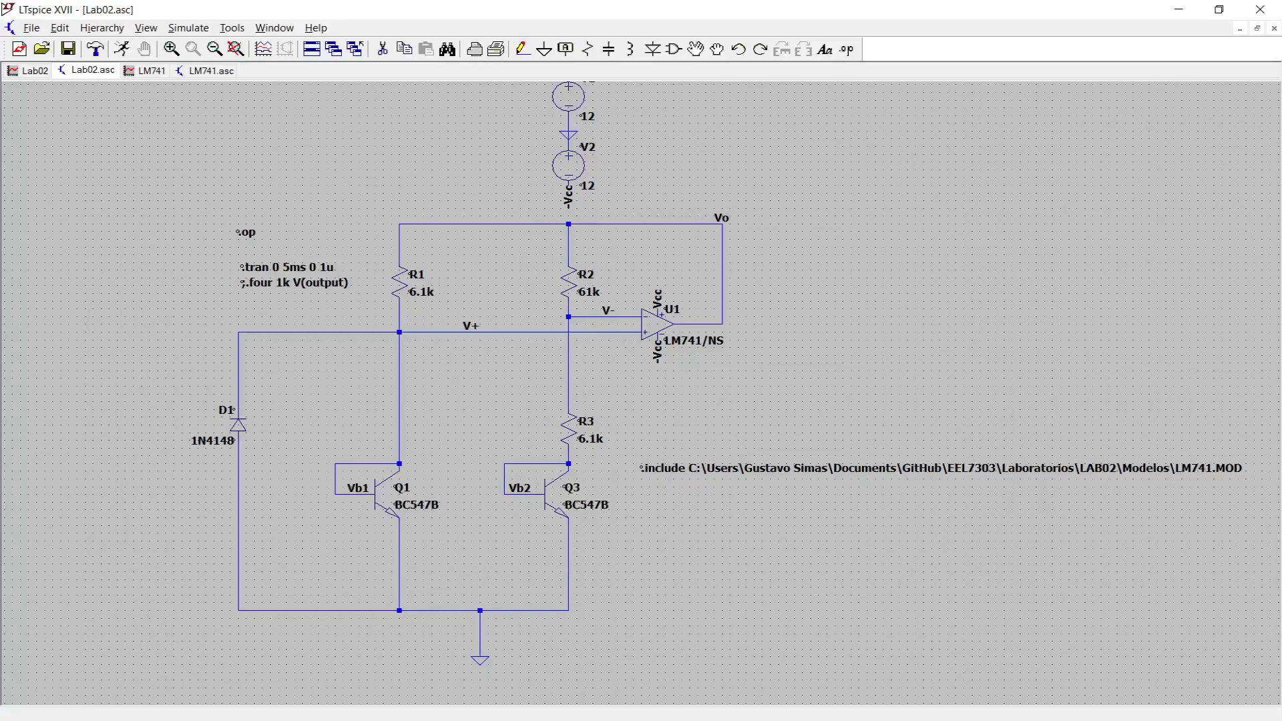
{"action": "left_click_drag", "start_coordinate": [801, 387], "coordinate": [801, 388]}
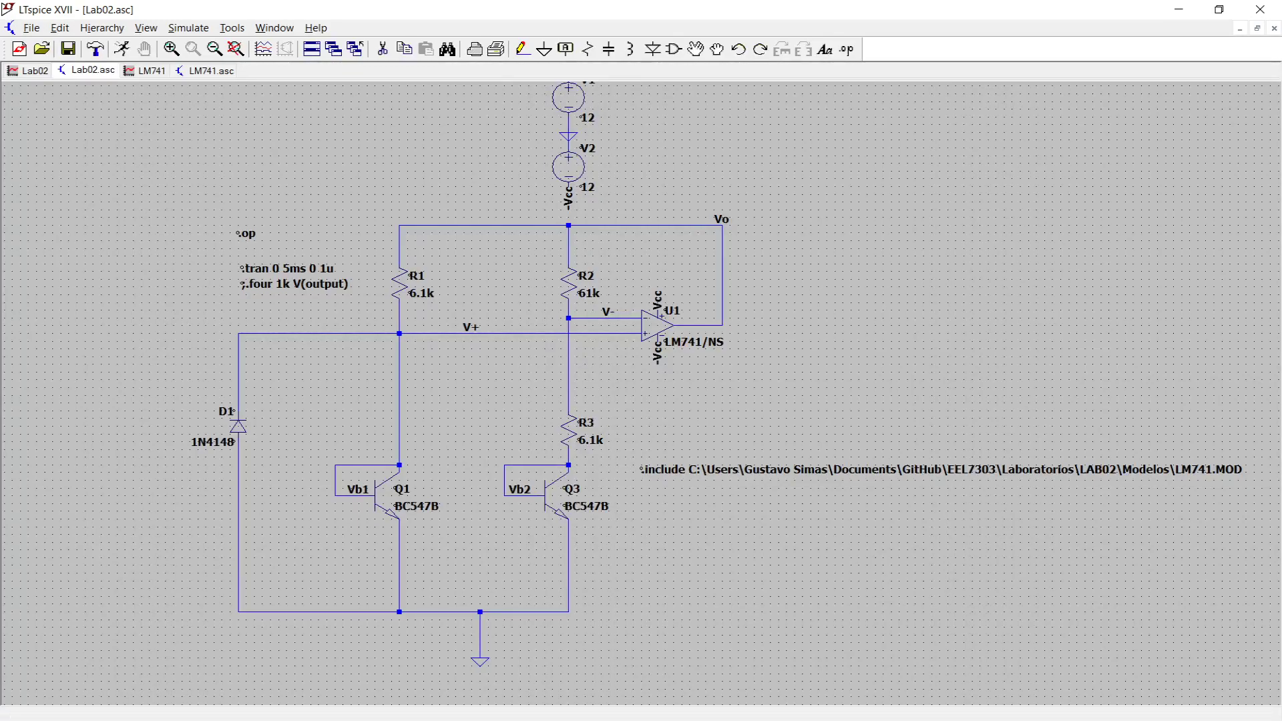
{"action": "key", "text": "s"}
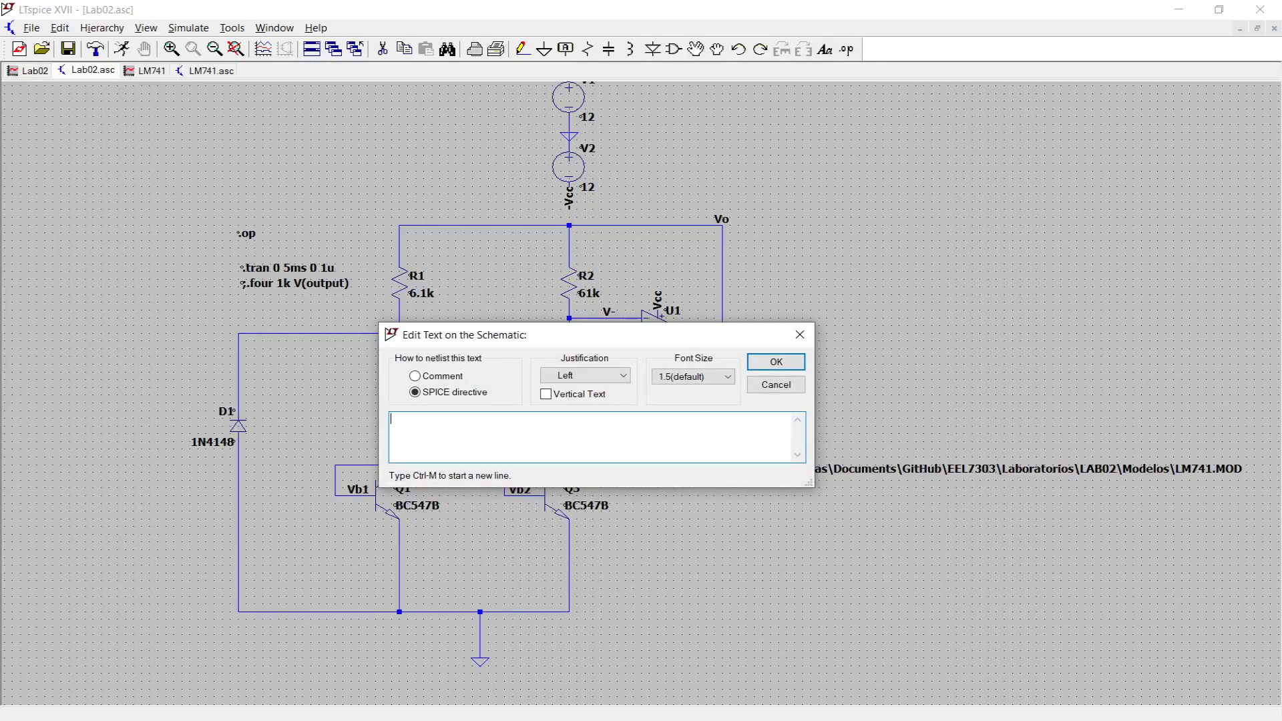
{"action": "type", "text": ".step temp"}
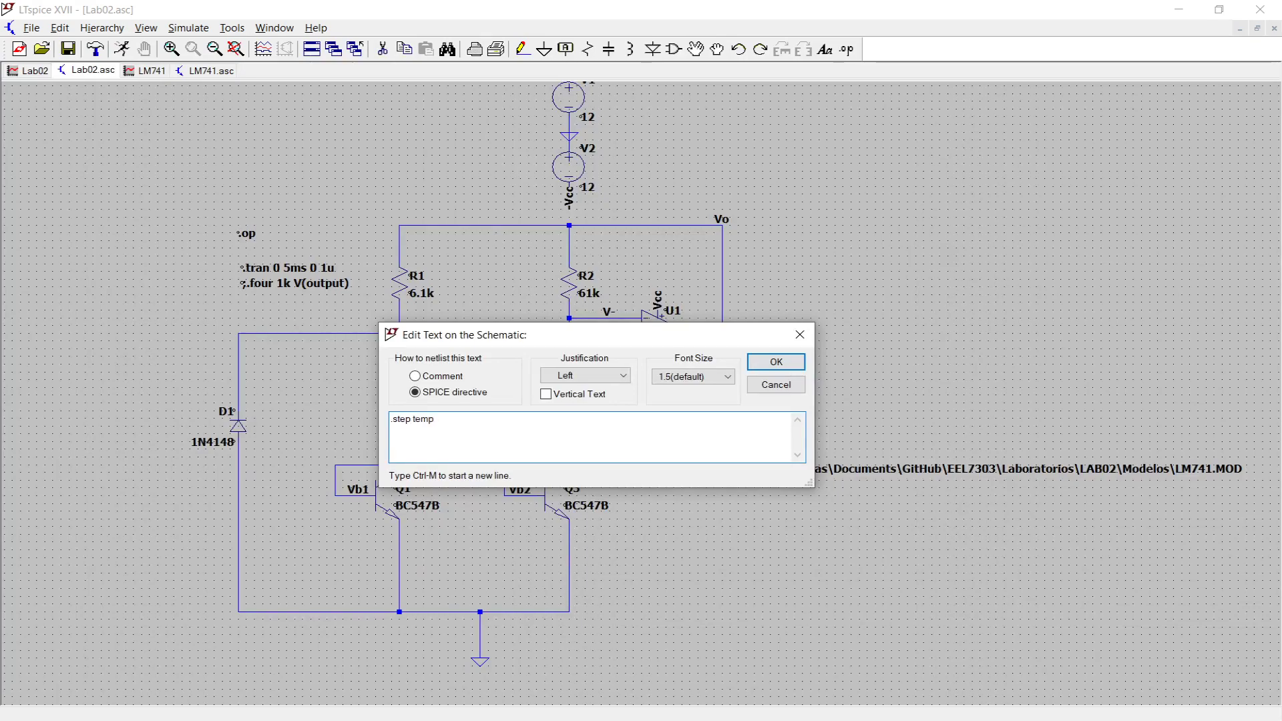
{"action": "type", "text": " 0 100"}
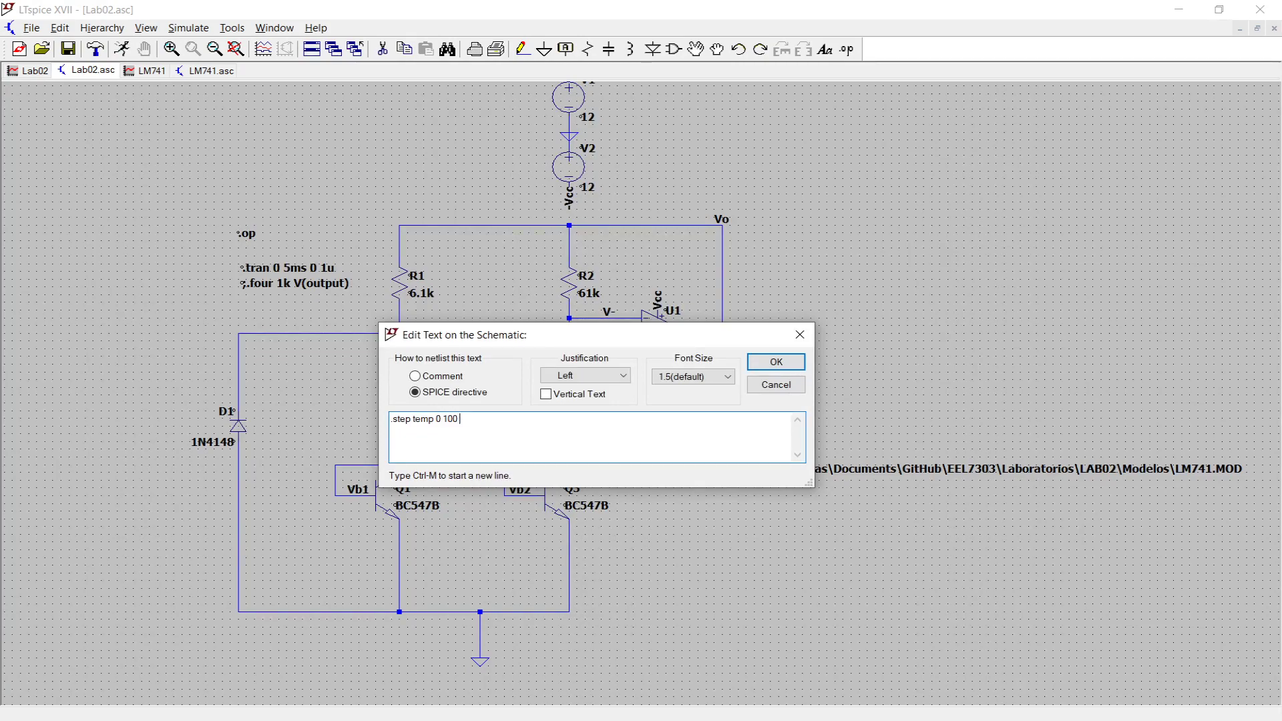
{"action": "type", "text": "25"}
{"action": "key", "text": "Return"}
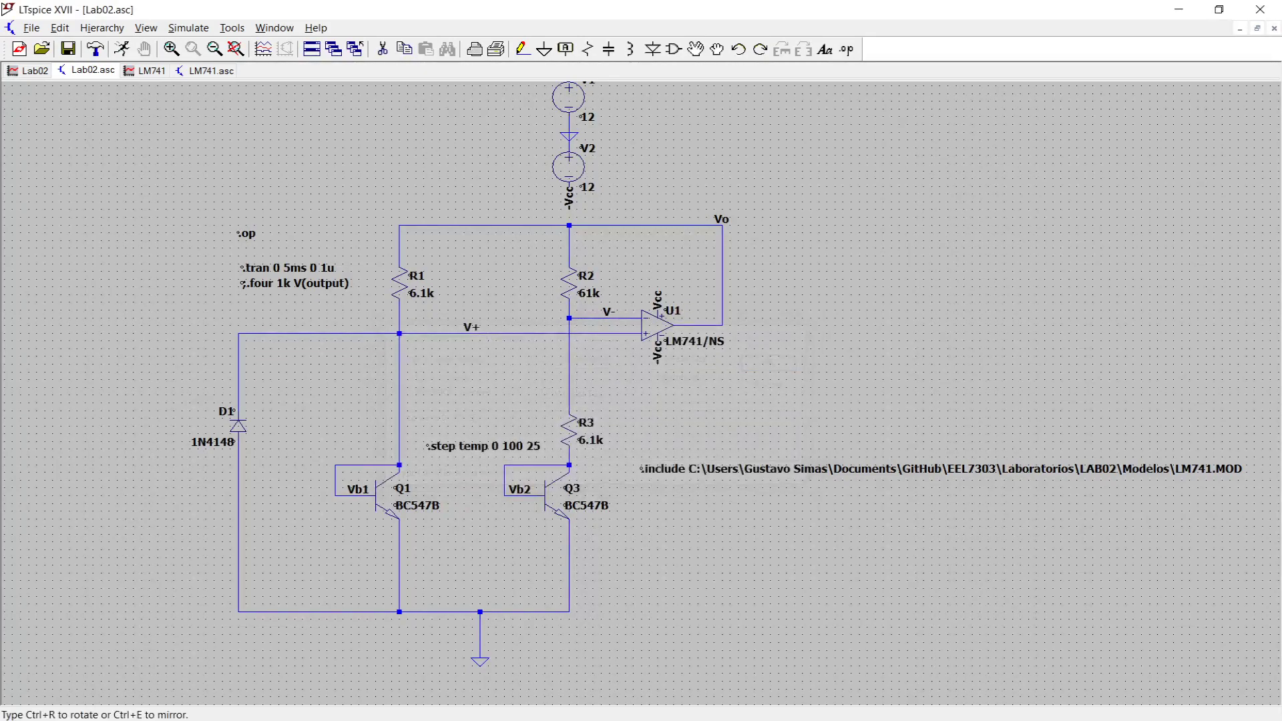
{"action": "left_click", "coordinate": [239, 214]}
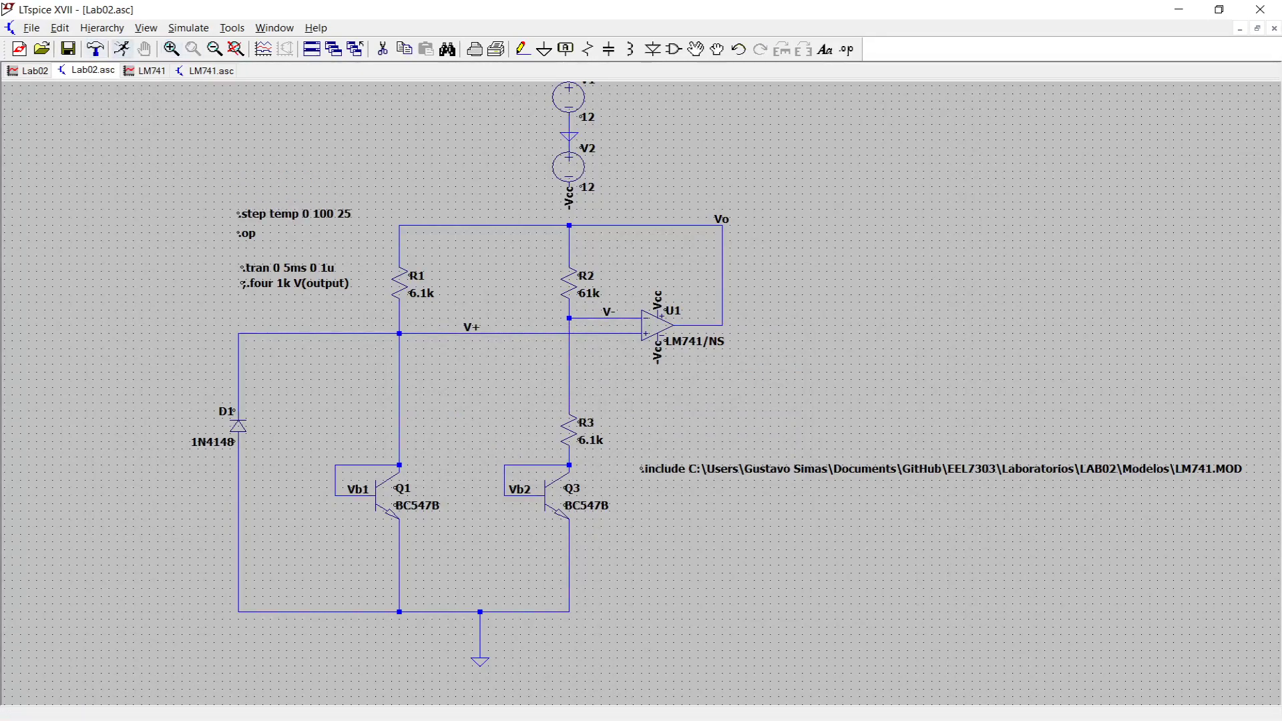
Run the temperature sweep simulation and maximize the V(vo) waveform plot
{"action": "left_click", "coordinate": [122, 49]}
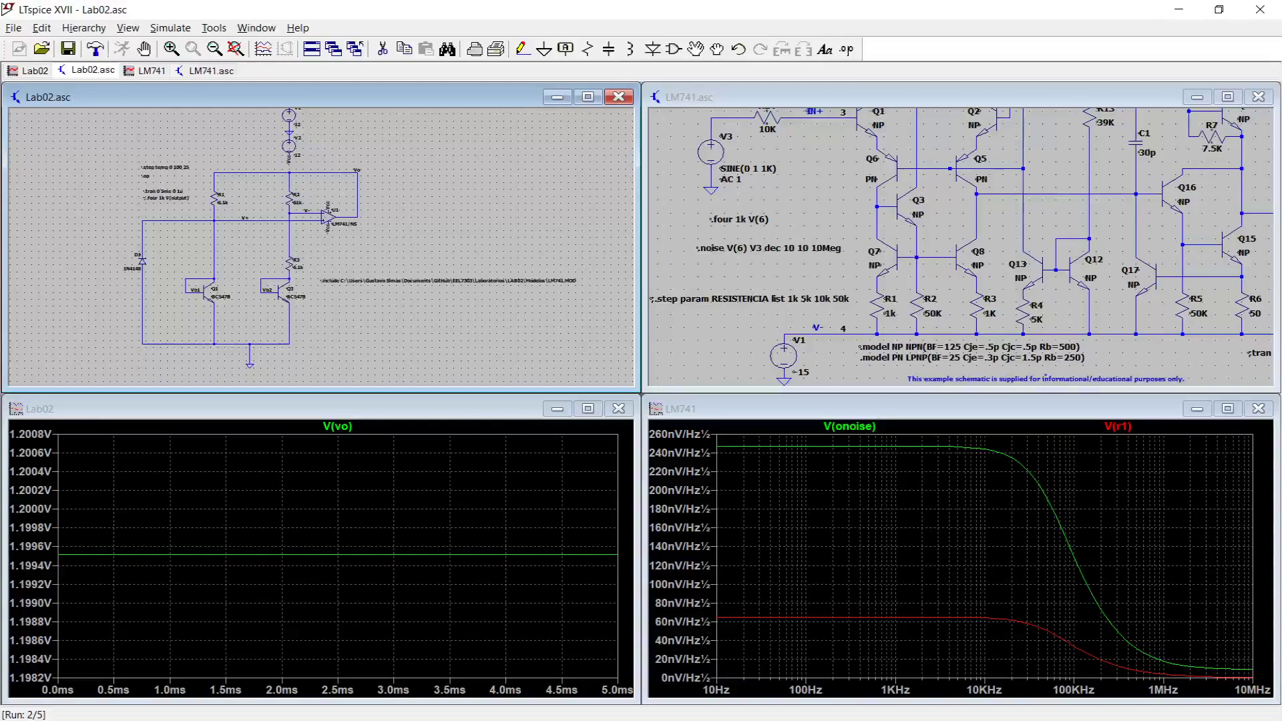
{"action": "double_click", "coordinate": [331, 409]}
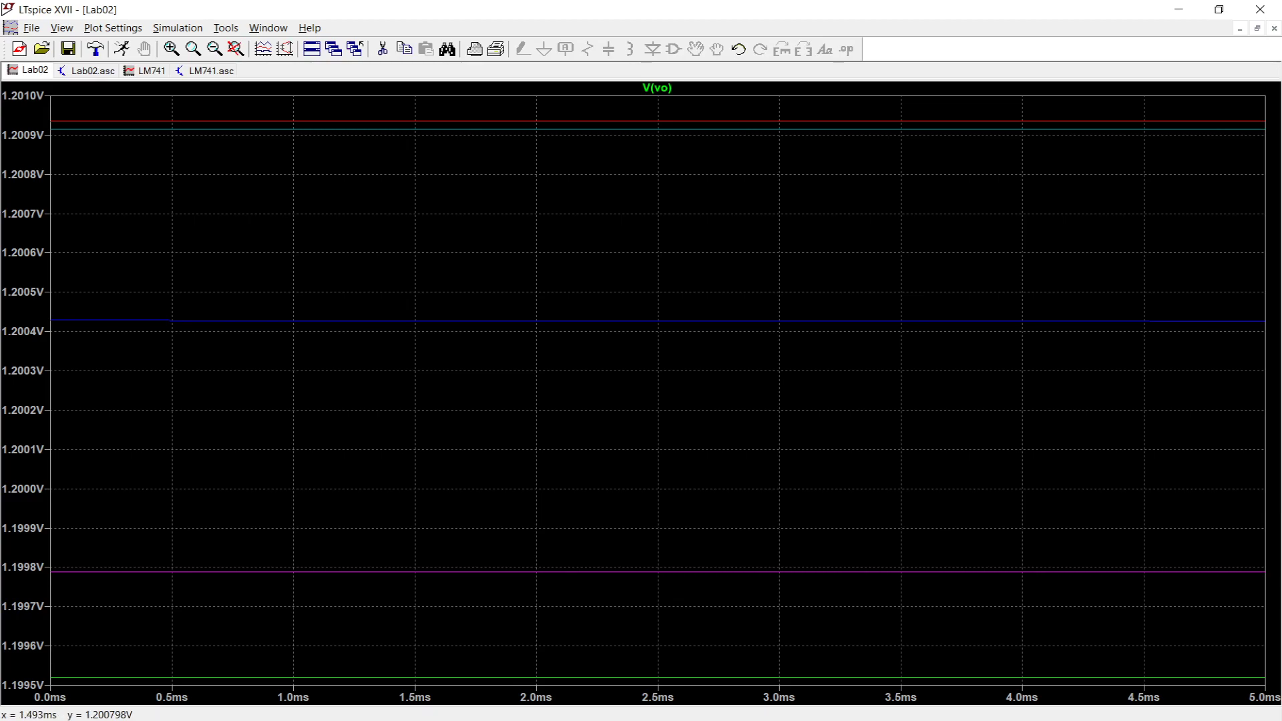
{"action": "right_click", "coordinate": [412, 175]}
{"action": "key", "text": "Escape"}
Limit the displayed steps of the V(vo) plot to the temperatures 25 and 75
{"action": "right_click", "coordinate": [331, 159]}
{"action": "mouse_move", "coordinate": [414, 205]}
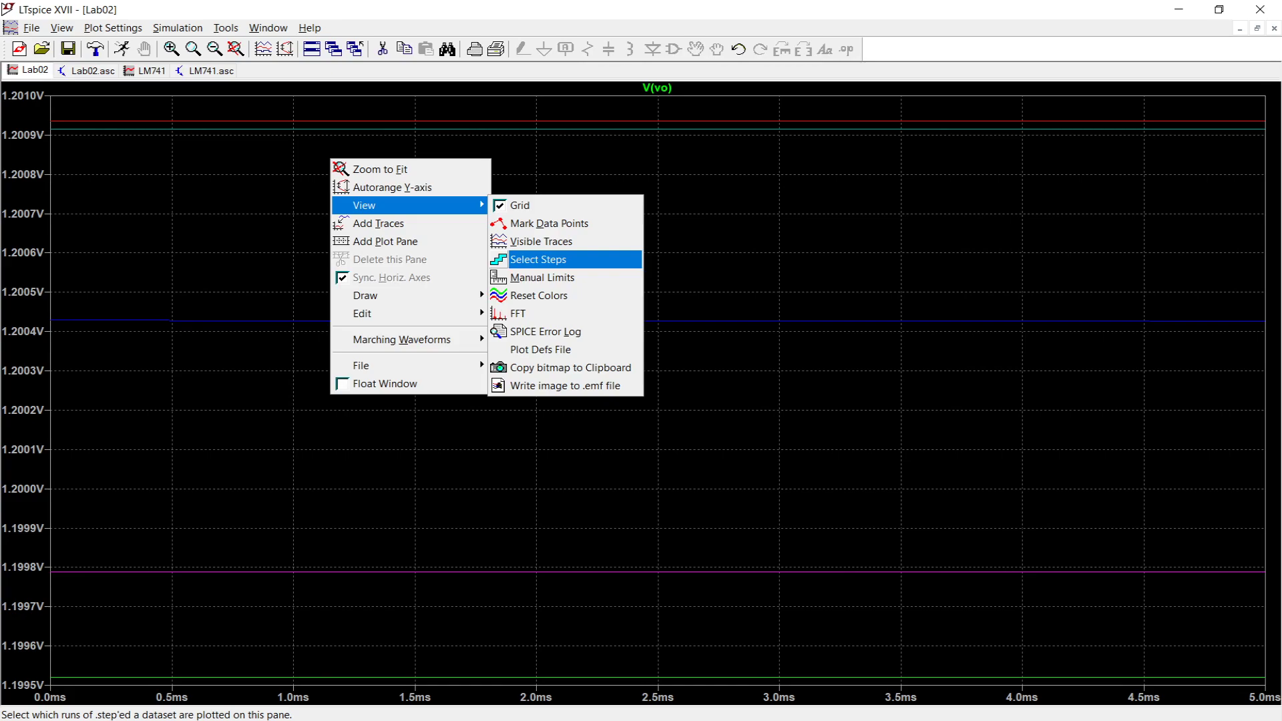
{"action": "key", "text": "Escape"}
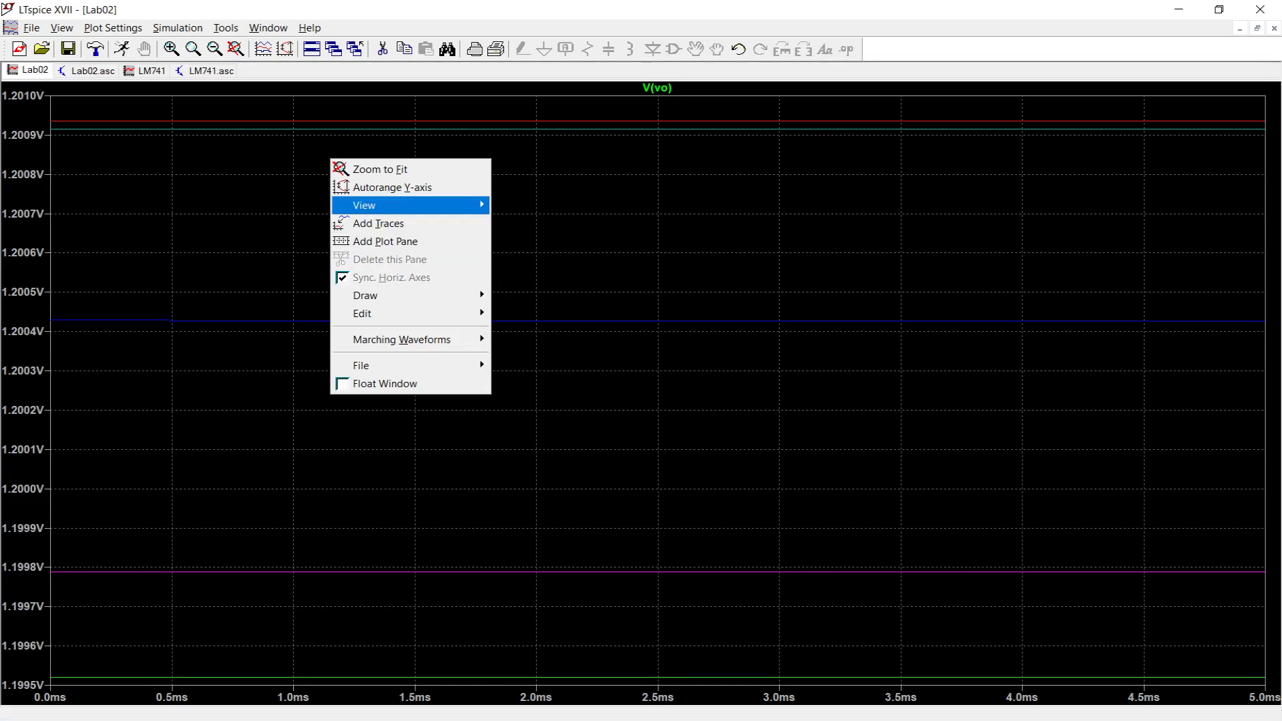
{"action": "key", "text": "Right"}
{"action": "key", "text": "Down"}
{"action": "key", "text": "Down"}
{"action": "key", "text": "Down"}
{"action": "key", "text": "Return"}
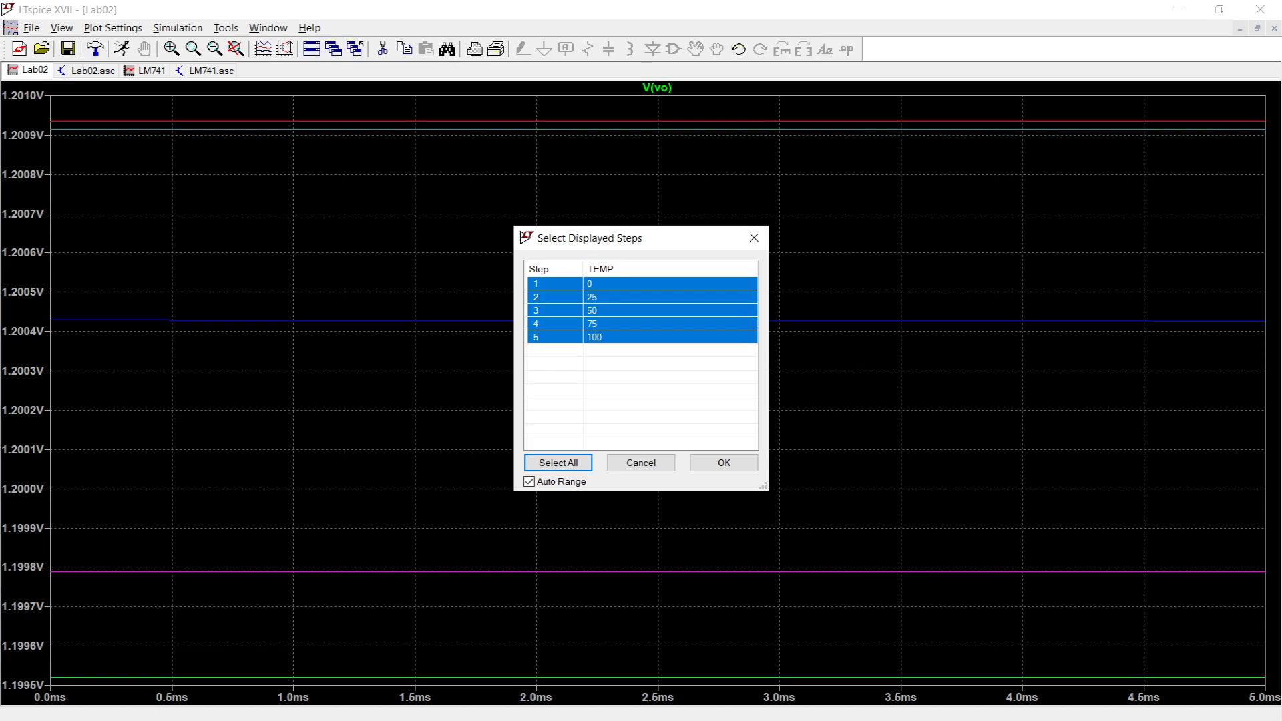
{"action": "left_click", "coordinate": [592, 297]}
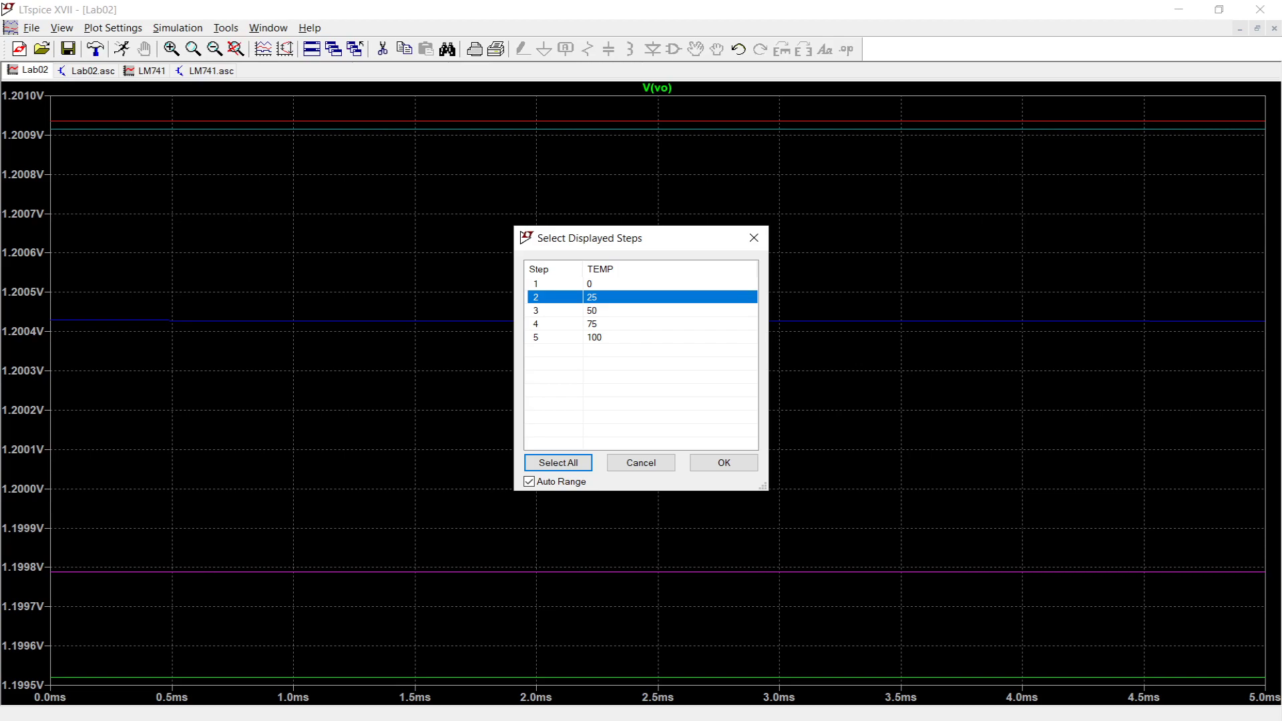
{"action": "left_click", "coordinate": [592, 323], "text": "ctrl"}
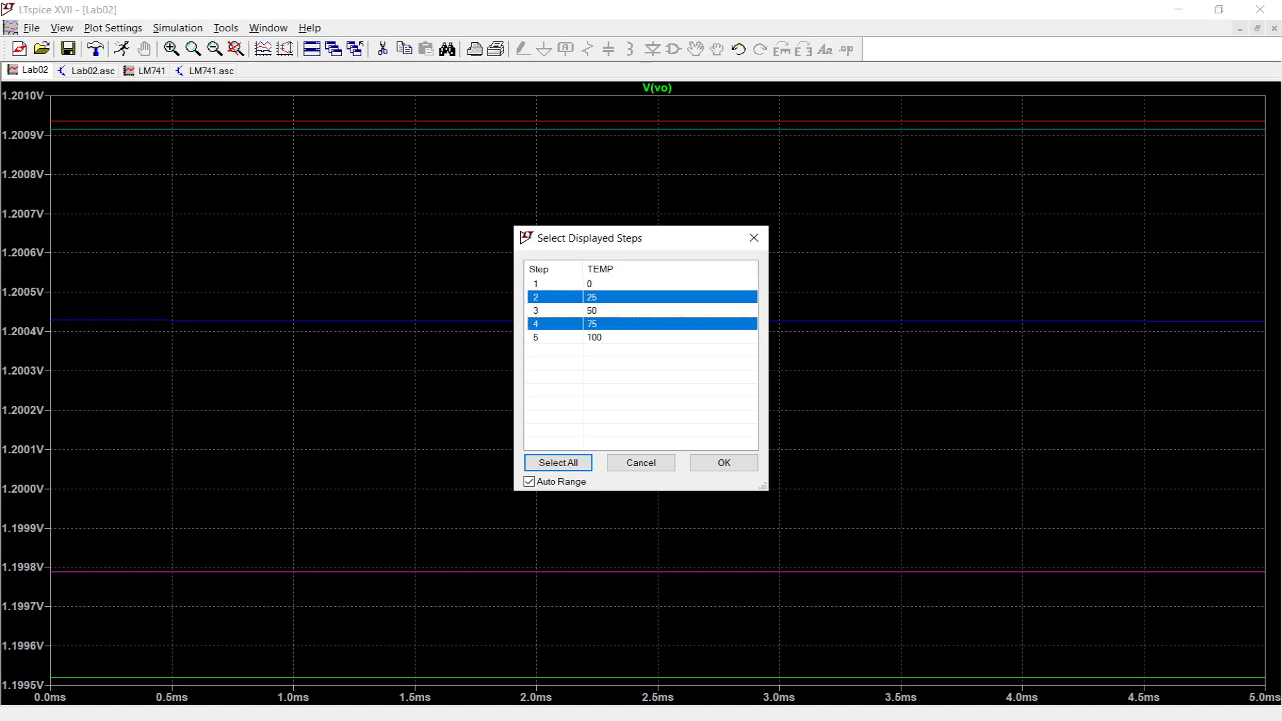
{"action": "left_click", "coordinate": [724, 463]}
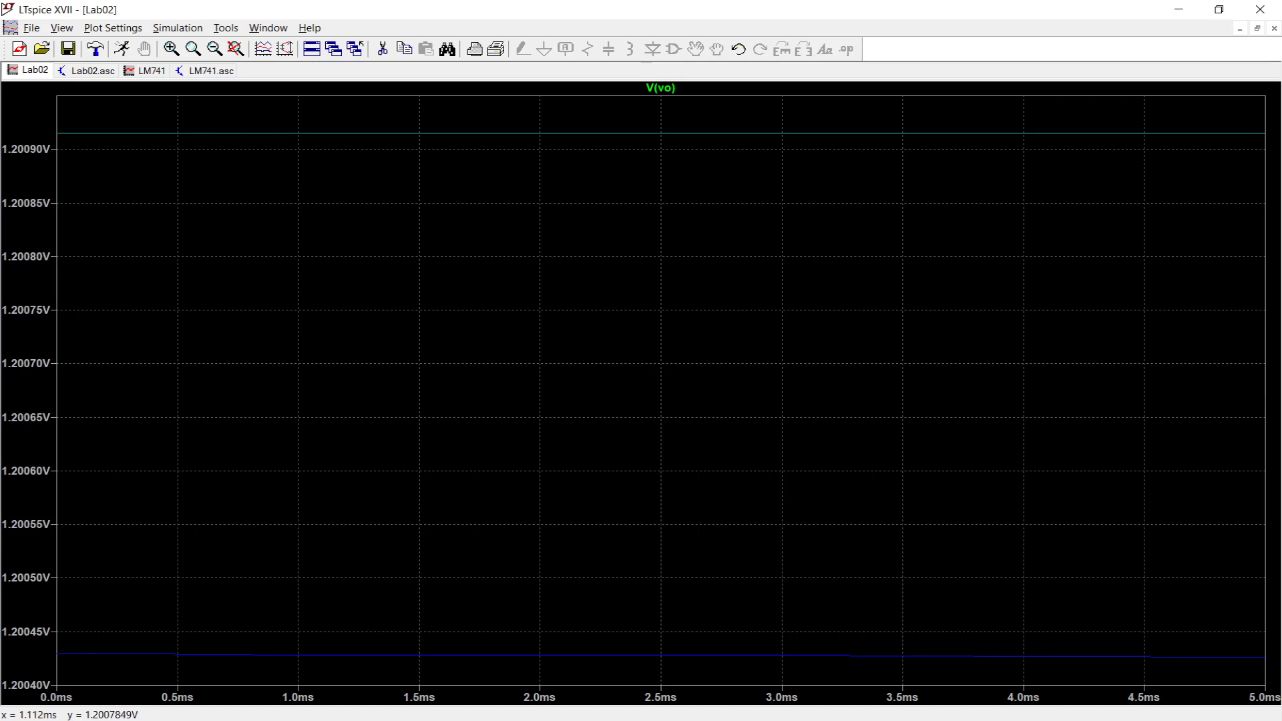
Return to the Lab02.asc schematic and set the value of resistor R1 to {RESISTENCIA}
{"action": "left_click", "coordinate": [90, 71]}
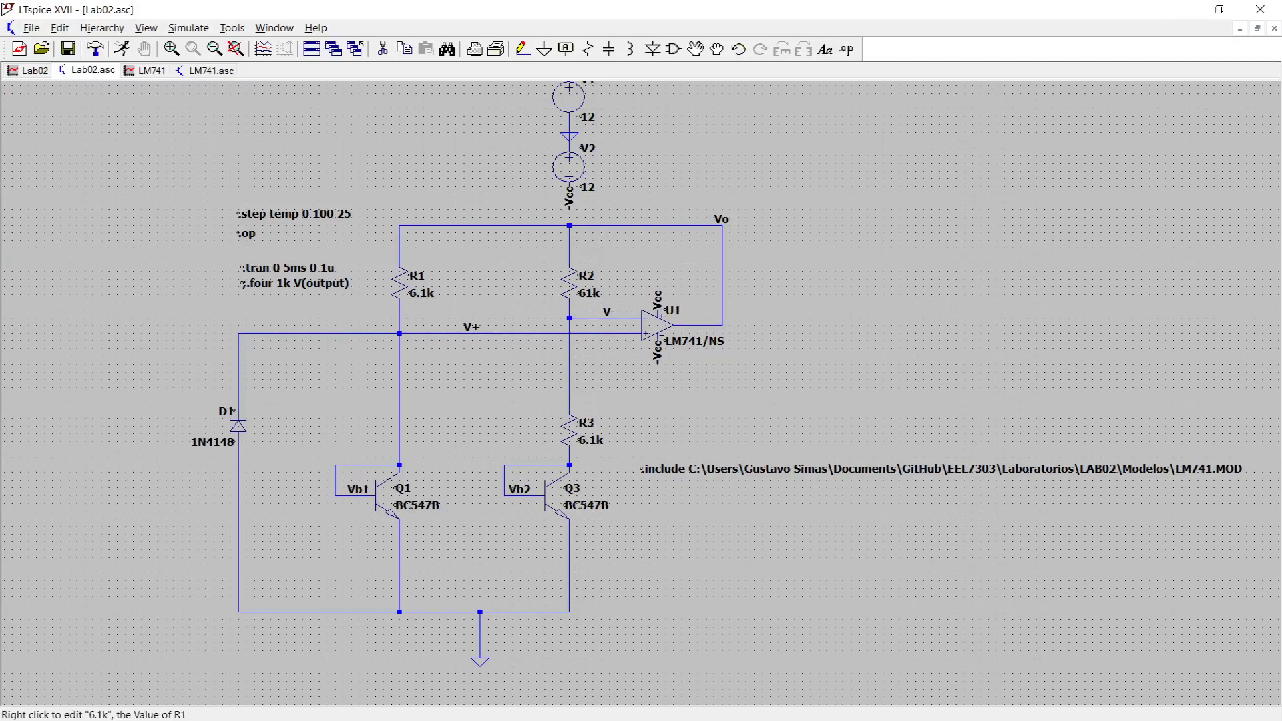
{"action": "right_click", "coordinate": [422, 293]}
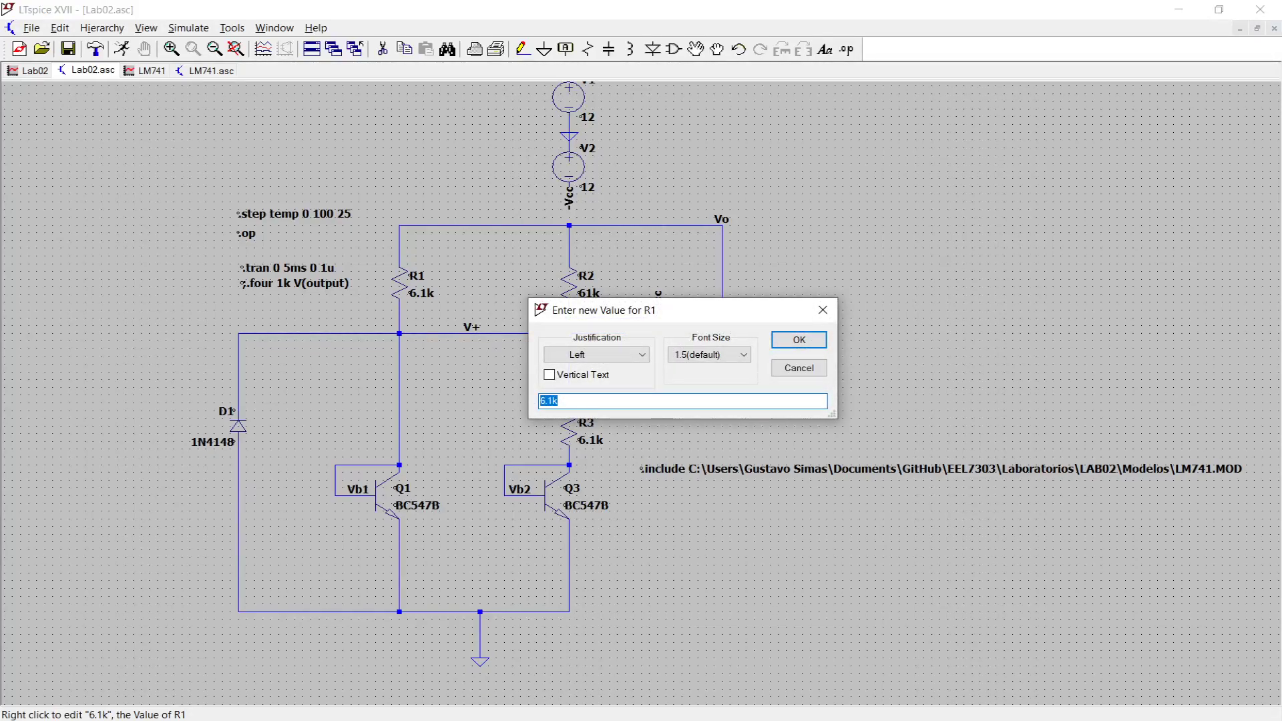
{"action": "key", "text": "BackSpace"}
{"action": "type", "text": "RESISTENC"}
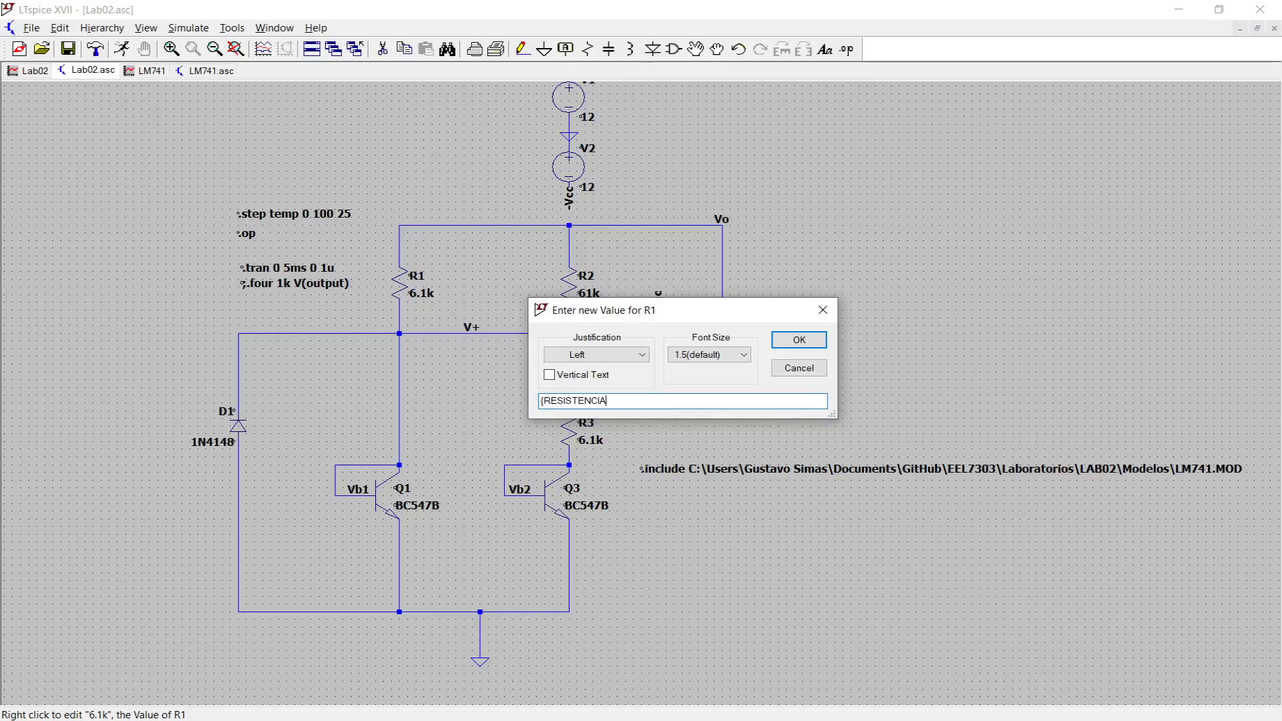
{"action": "type", "text": "IA}"}
{"action": "key", "text": "BackSpace"}
{"action": "key", "text": "Return"}
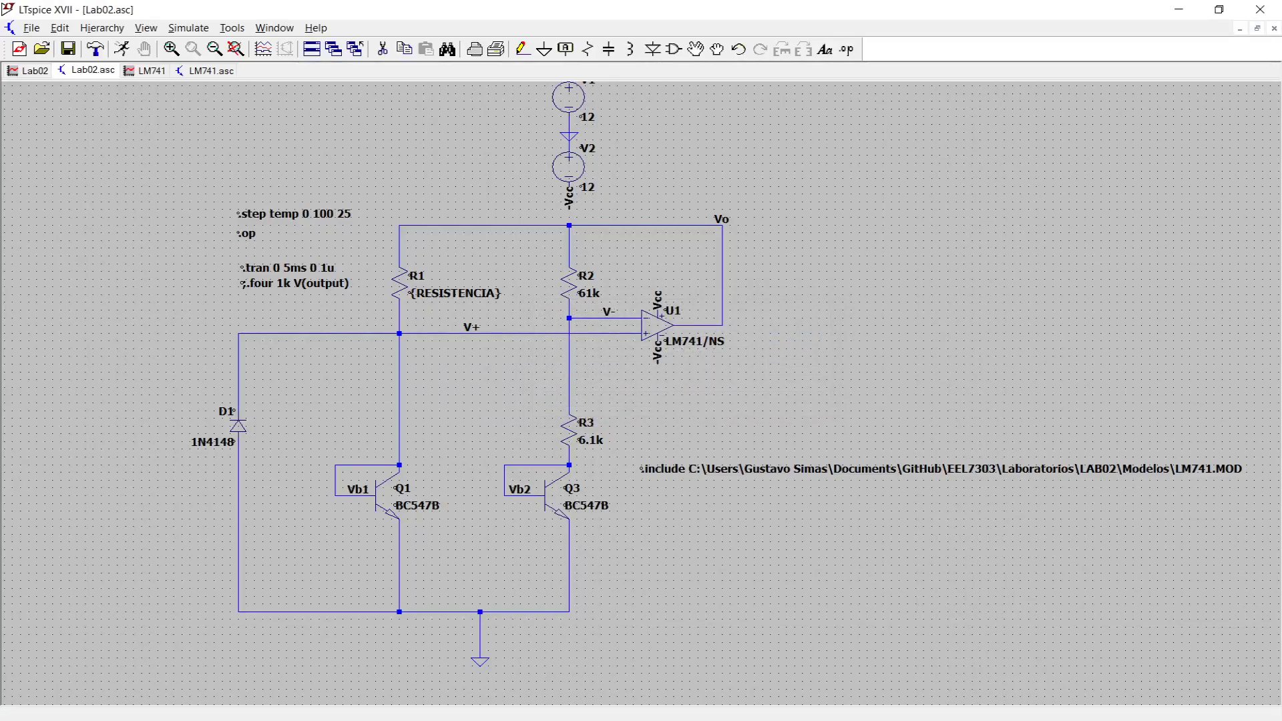
Add the SPICE directive ".step param RESISTENCIA list 1k 5k 10k" and place it above the temperature step directive
{"action": "key", "text": "s"}
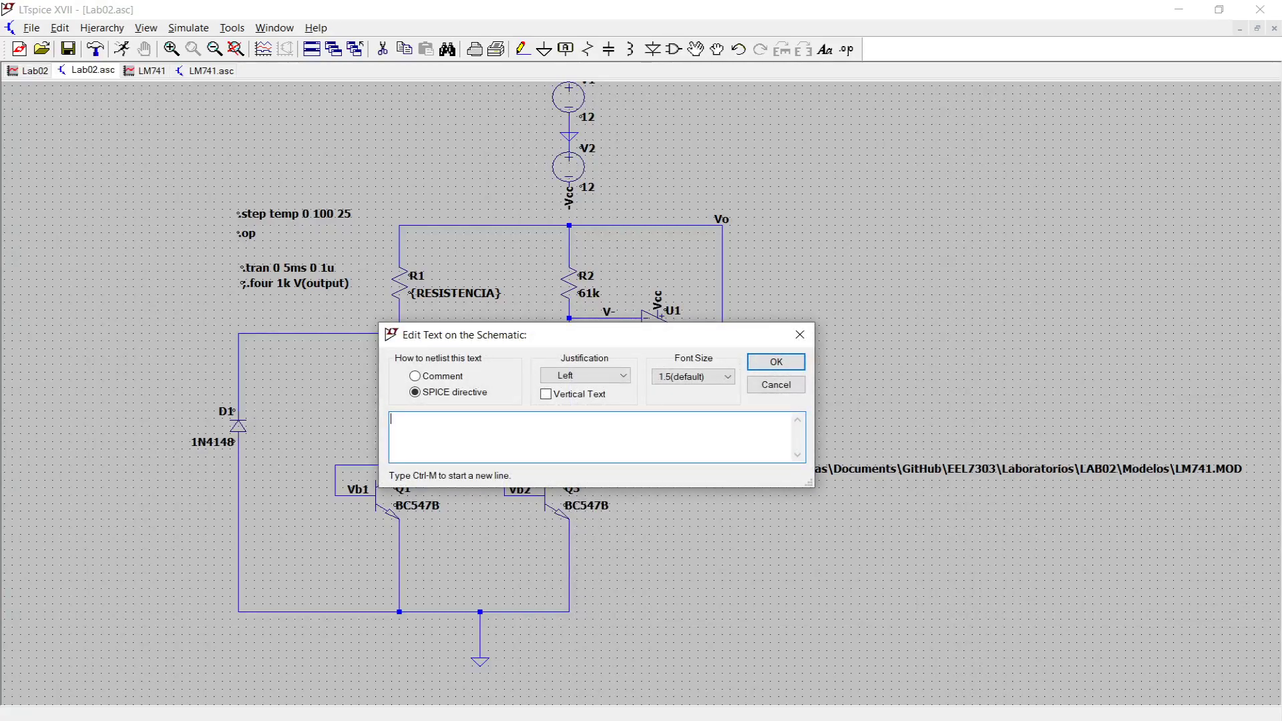
{"action": "type", "text": ".step param RESISTENCIA"}
{"action": "key", "text": "ctrl+shift+Left"}
{"action": "key", "text": "End"}
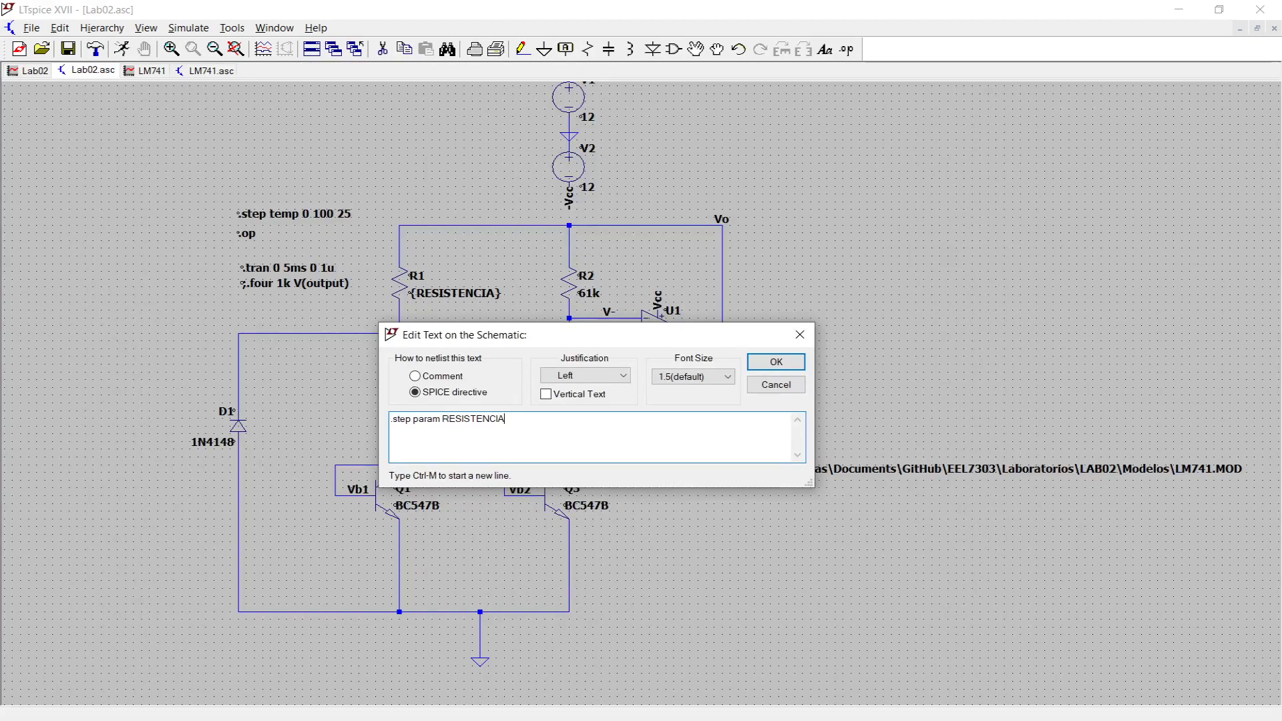
{"action": "type", "text": "list"}
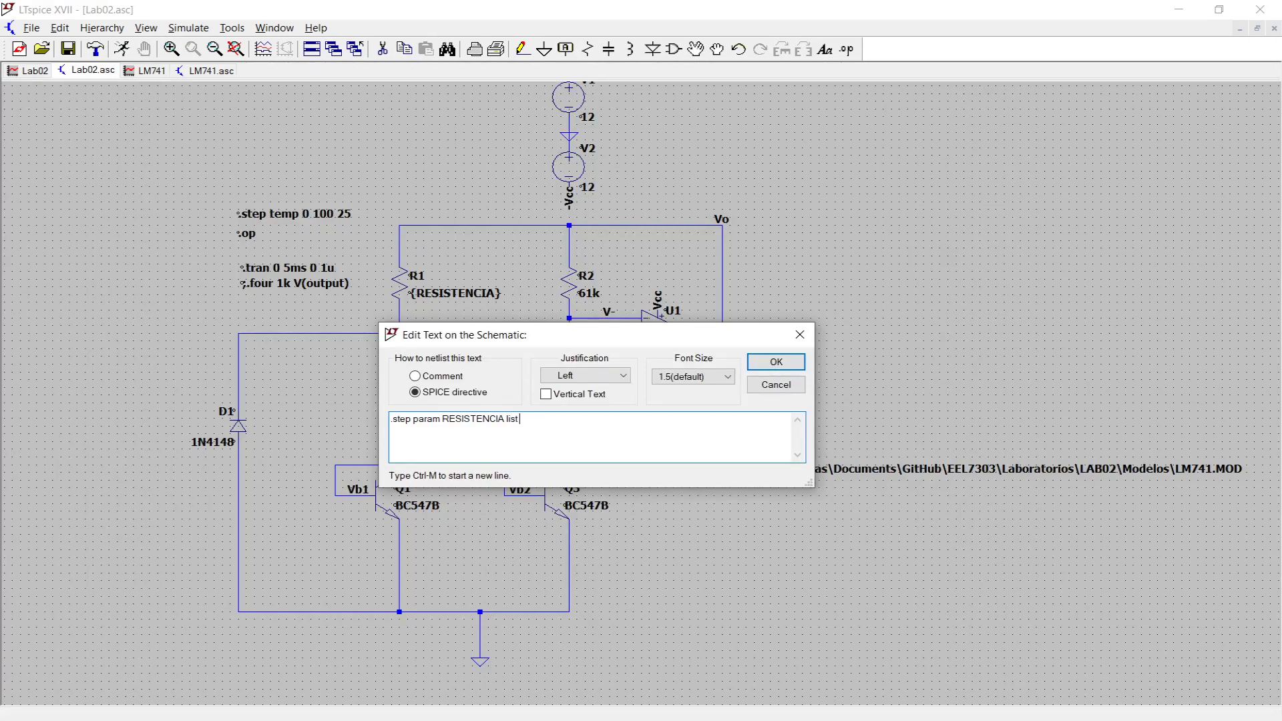
{"action": "type", "text": " 1k 5k 10k"}
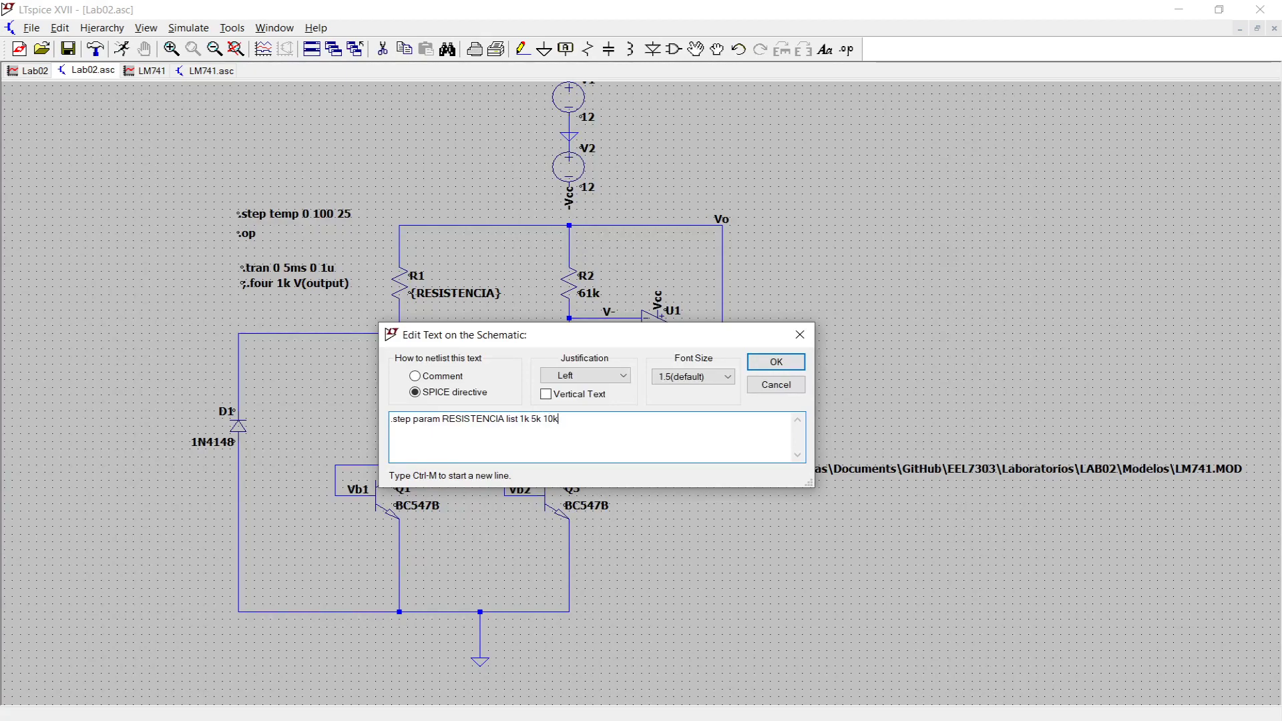
{"action": "key", "text": "Return"}
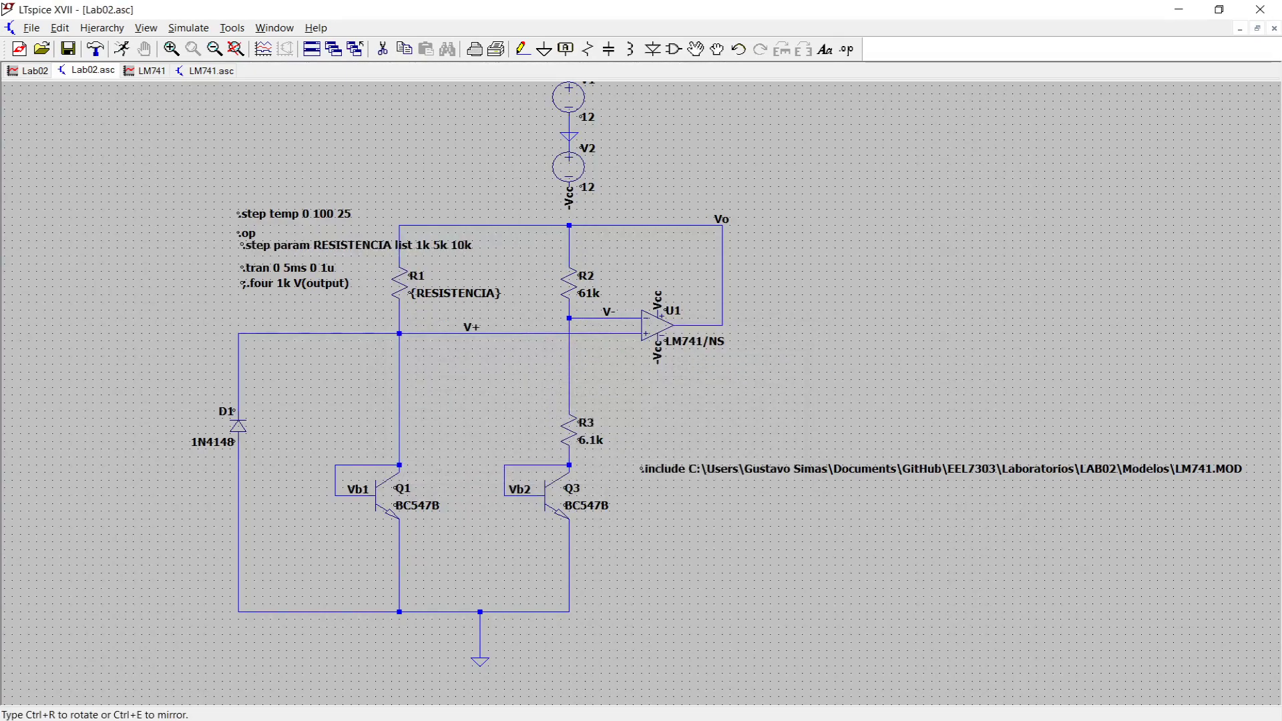
{"action": "left_click", "coordinate": [238, 190]}
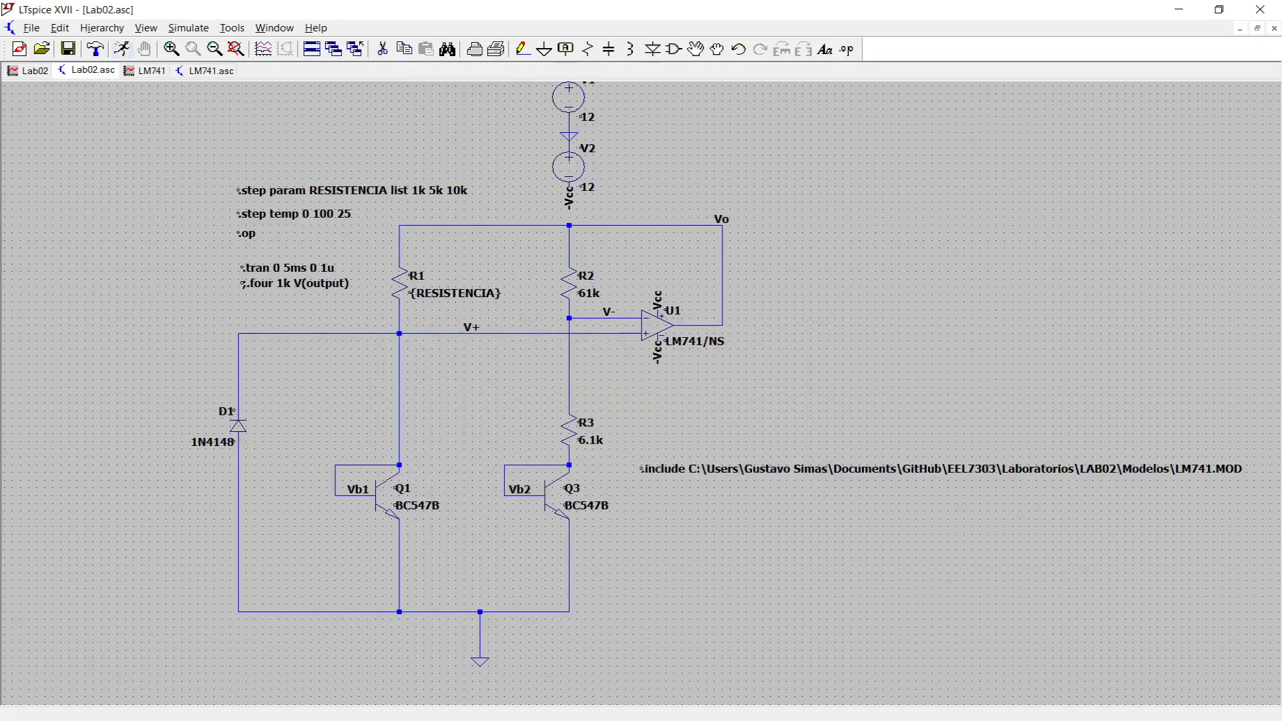
Run the combined resistance and temperature sweep and display the Lab02 waveform plot maximized
{"action": "left_click", "coordinate": [120, 49]}
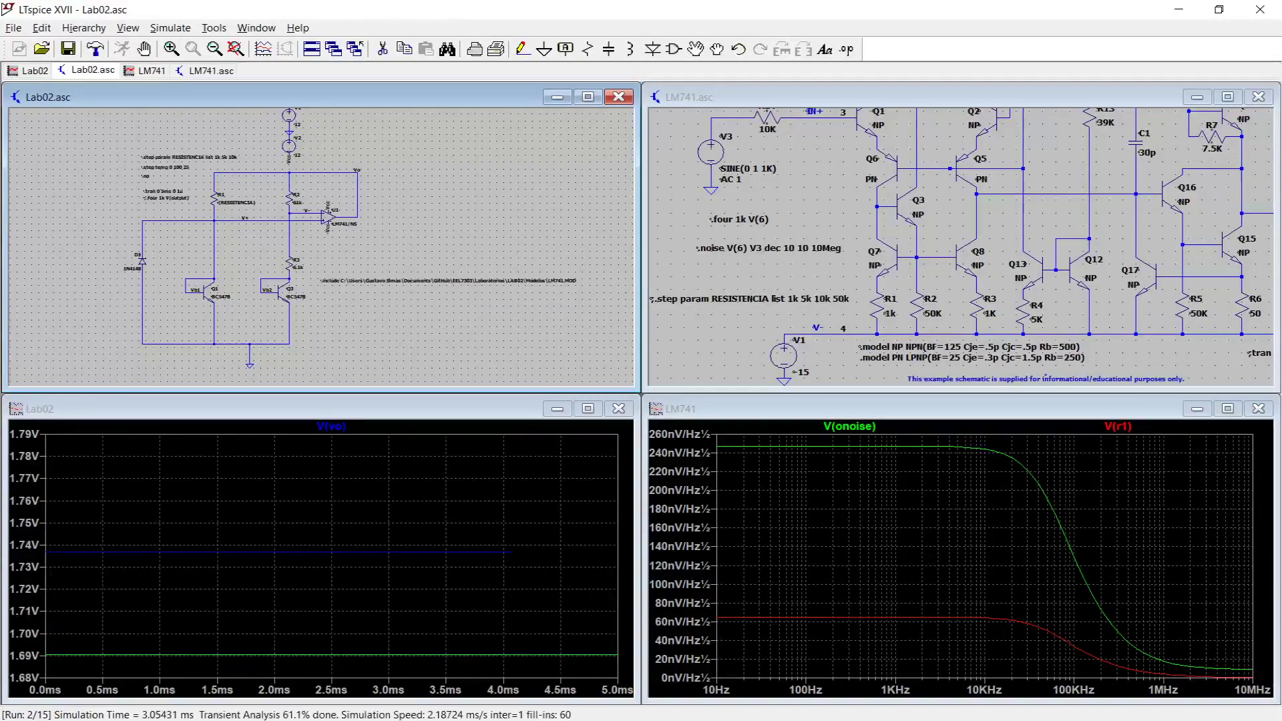
{"action": "left_click", "coordinate": [588, 409]}
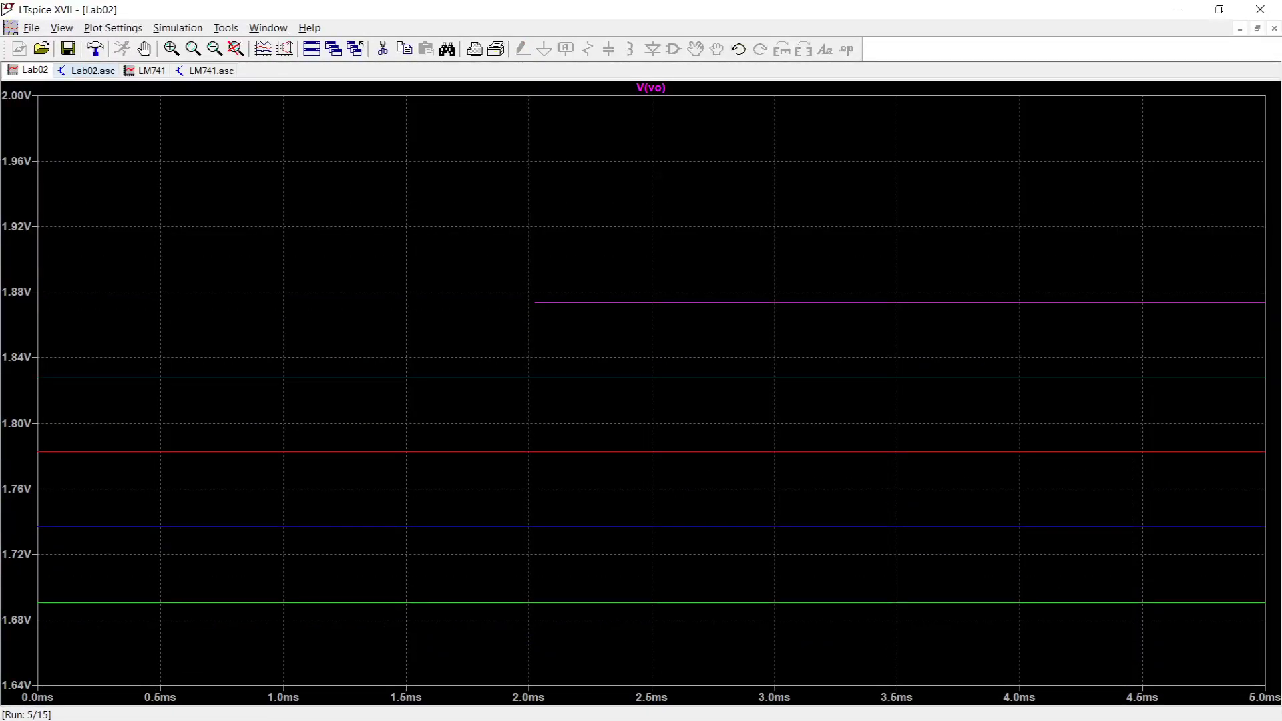
{"action": "left_click", "coordinate": [87, 70]}
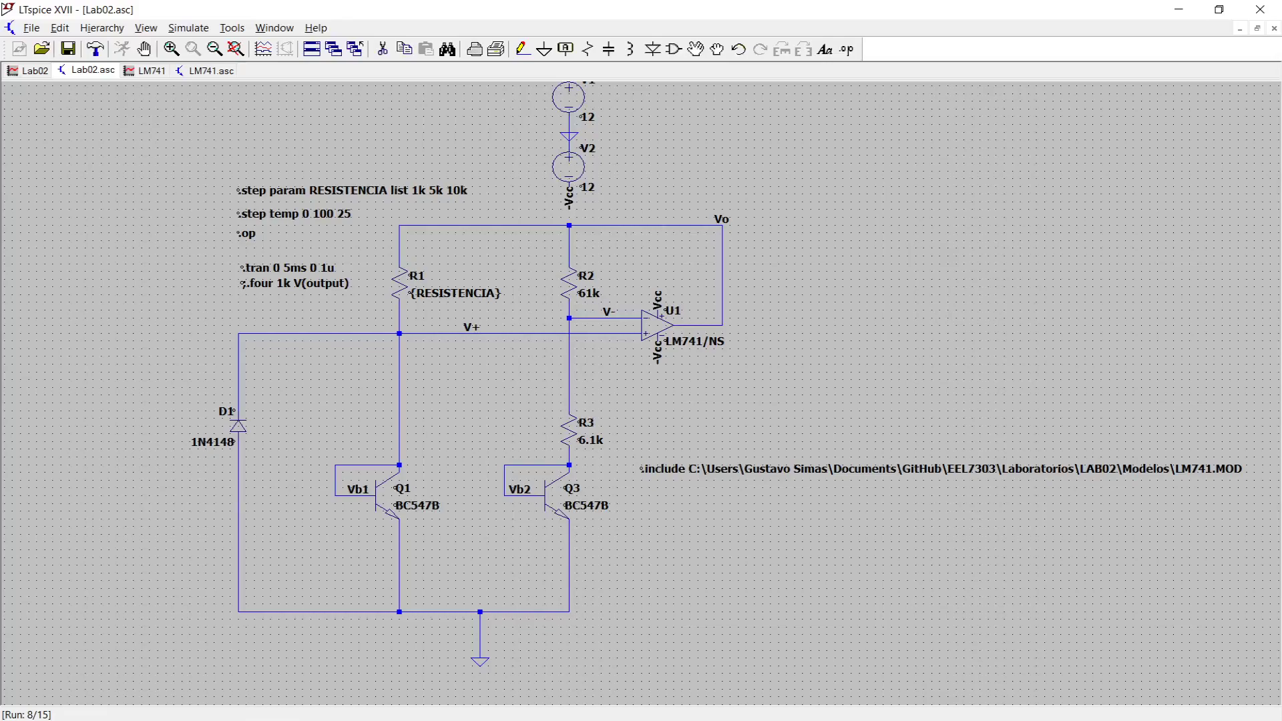
{"action": "key", "text": "ctrl+Tab"}
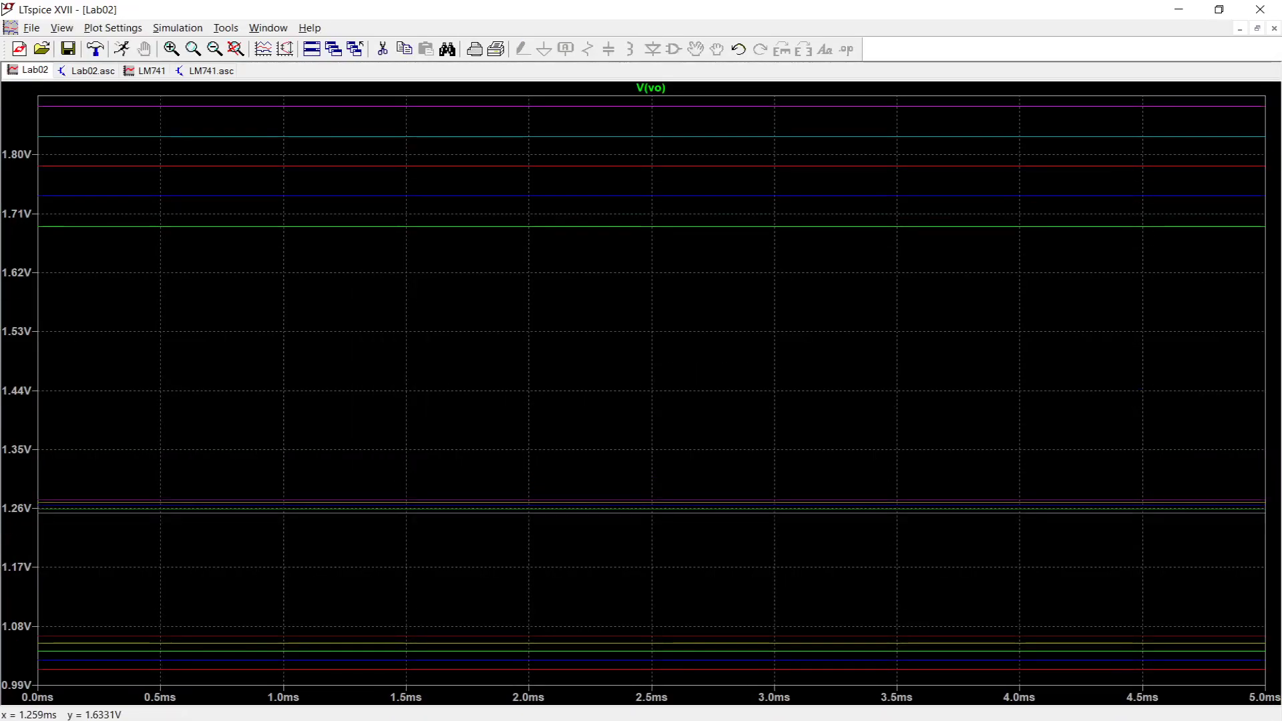
Limit the displayed steps of the V(vo) plot to temperature 25 for the RESISTENCIA values 1000, 5000 and 10000
{"action": "right_click", "coordinate": [348, 263]}
{"action": "mouse_move", "coordinate": [400, 311]}
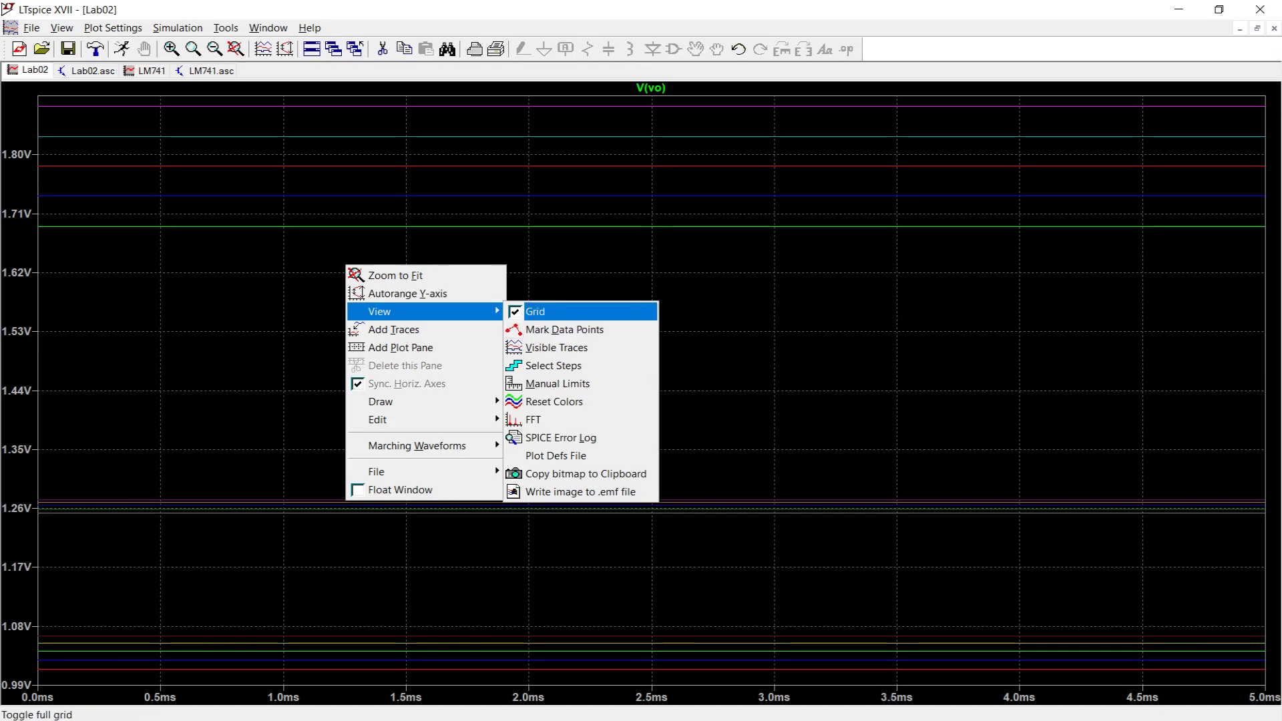
{"action": "left_click", "coordinate": [553, 365]}
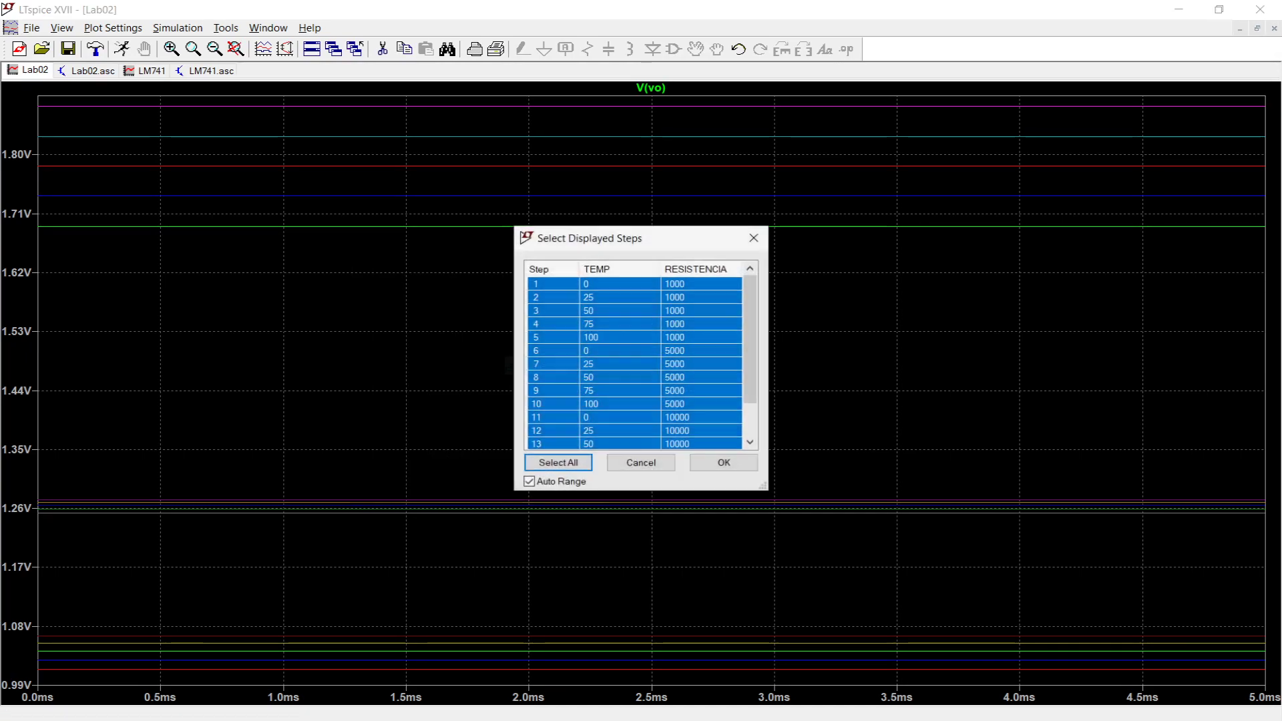
{"action": "left_click", "coordinate": [554, 284]}
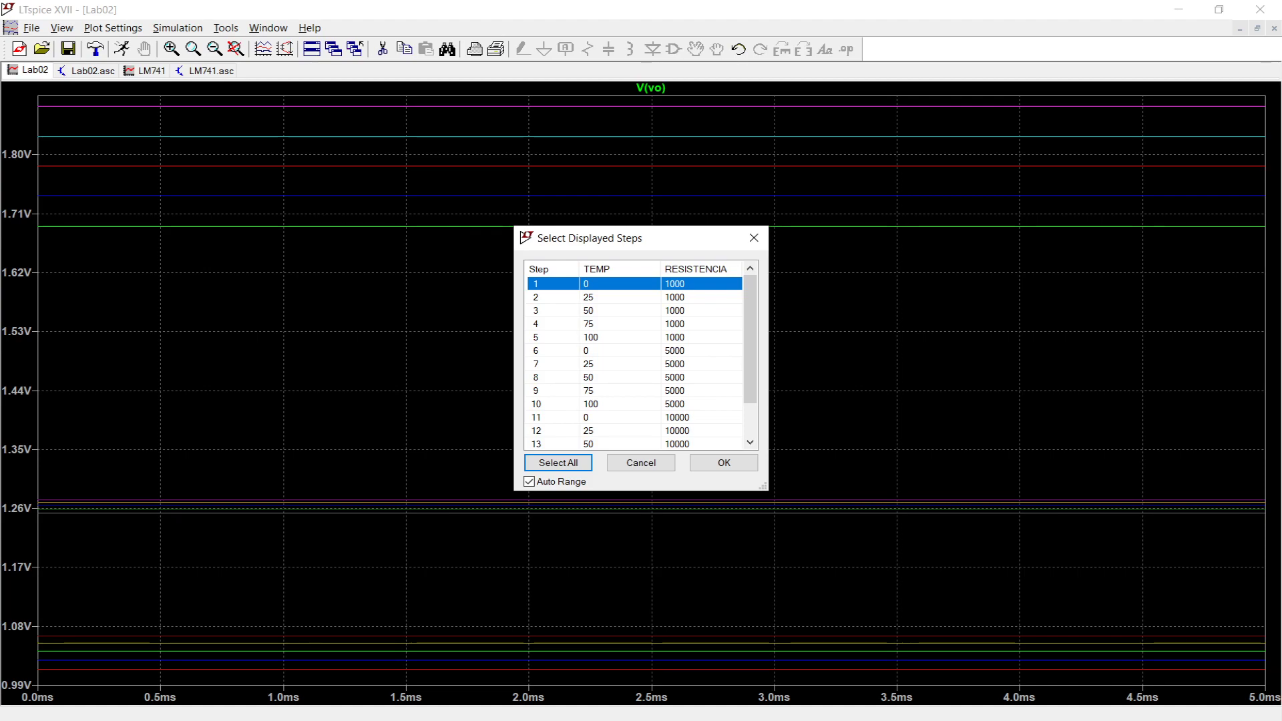
{"action": "scroll", "coordinate": [634, 361], "scroll_direction": "down", "scroll_amount": 1}
{"action": "scroll", "coordinate": [634, 361], "scroll_direction": "up", "scroll_amount": 1}
{"action": "left_click", "coordinate": [554, 297]}
{"action": "left_click", "coordinate": [555, 363], "text": "ctrl"}
{"action": "scroll", "coordinate": [634, 361], "scroll_direction": "down", "scroll_amount": 1}
{"action": "left_click", "coordinate": [554, 390], "text": "ctrl"}
{"action": "scroll", "coordinate": [634, 360], "scroll_direction": "up", "scroll_amount": 1}
{"action": "scroll", "coordinate": [634, 361], "scroll_direction": "down", "scroll_amount": 1}
{"action": "left_click", "coordinate": [722, 461]}
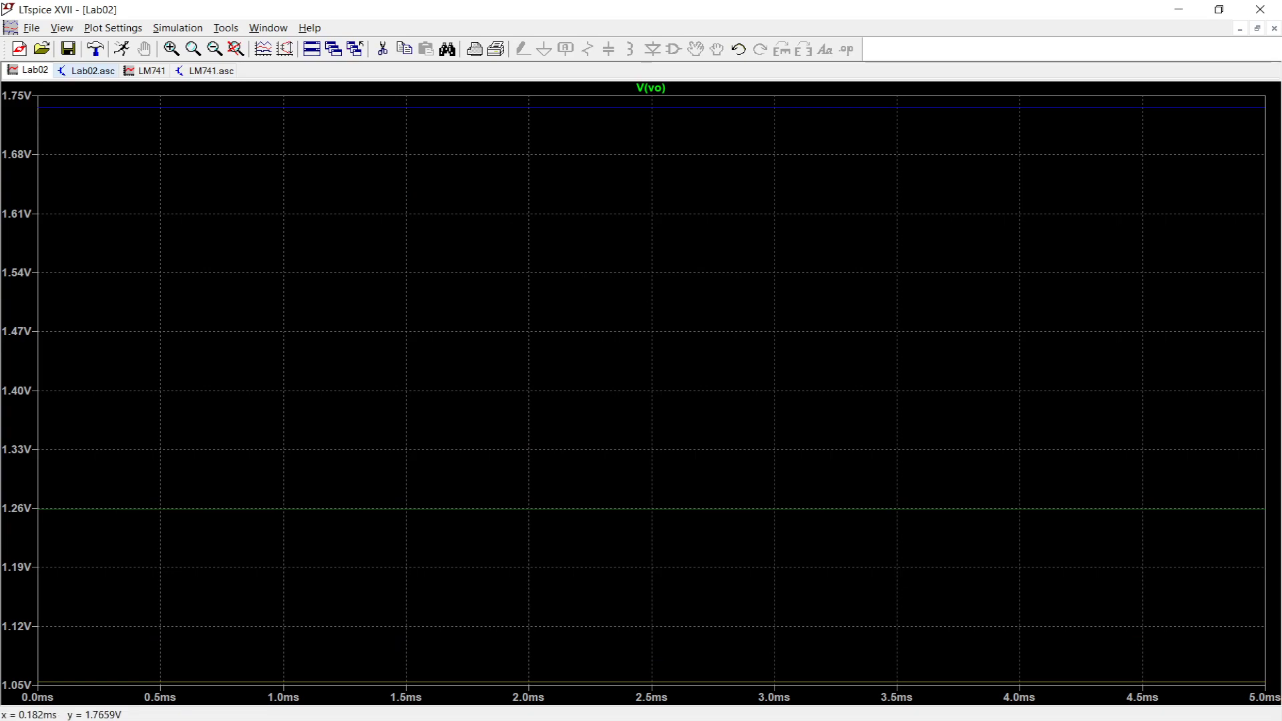
Switch to the LM741.asc schematic and bring the amplifier circuit with its SPICE directives into view
{"action": "left_click", "coordinate": [84, 70]}
{"action": "left_click", "coordinate": [34, 70]}
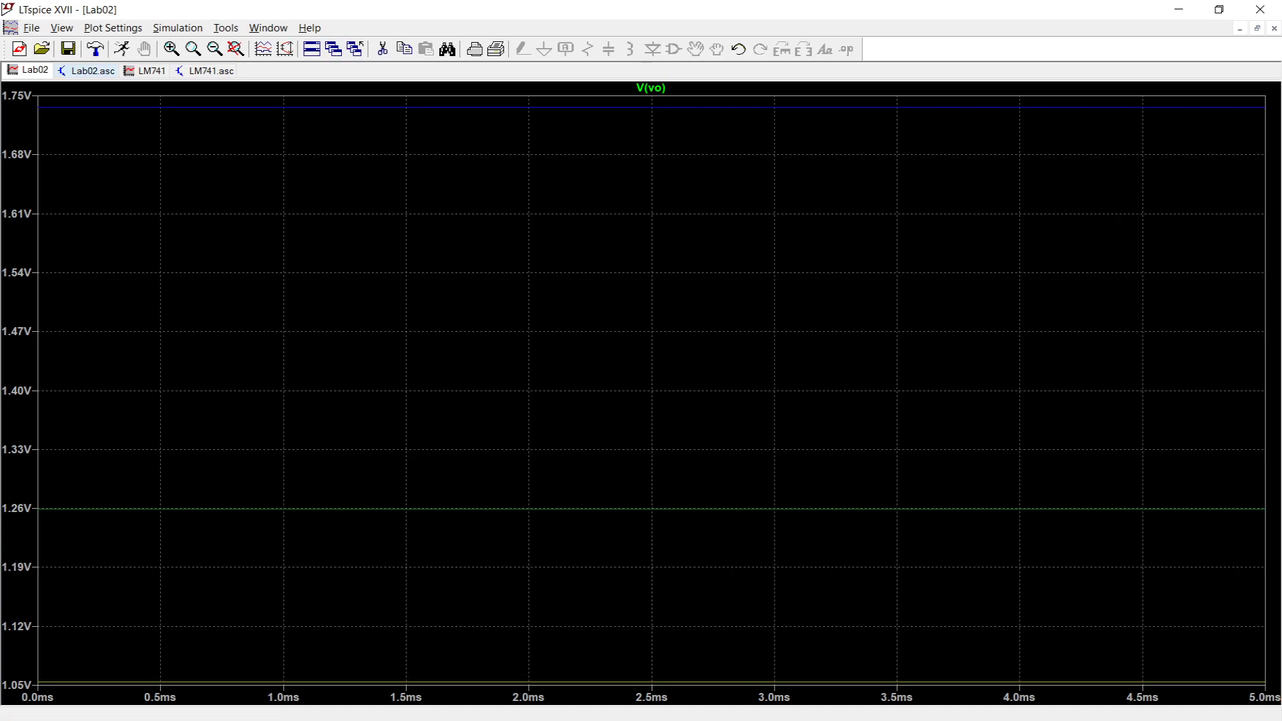
{"action": "key", "text": "ctrl+Tab"}
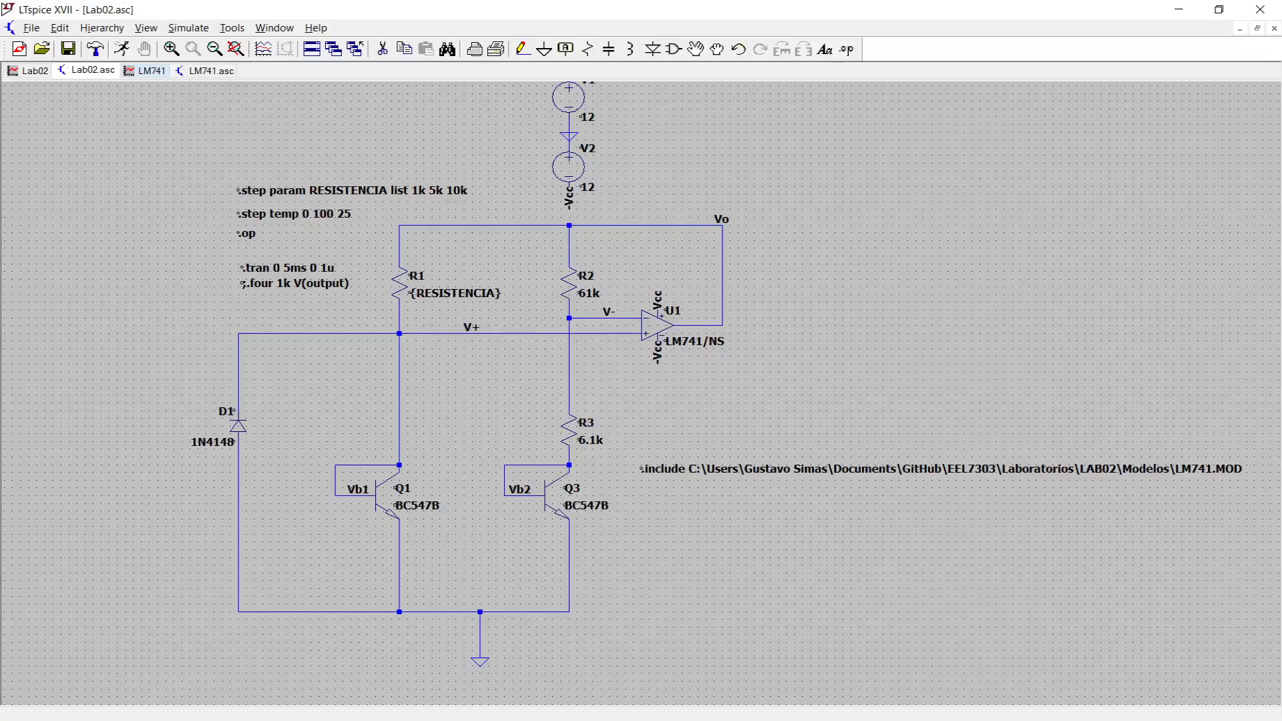
{"action": "key", "text": "ctrl+Tab"}
{"action": "key", "text": "ctrl+Tab"}
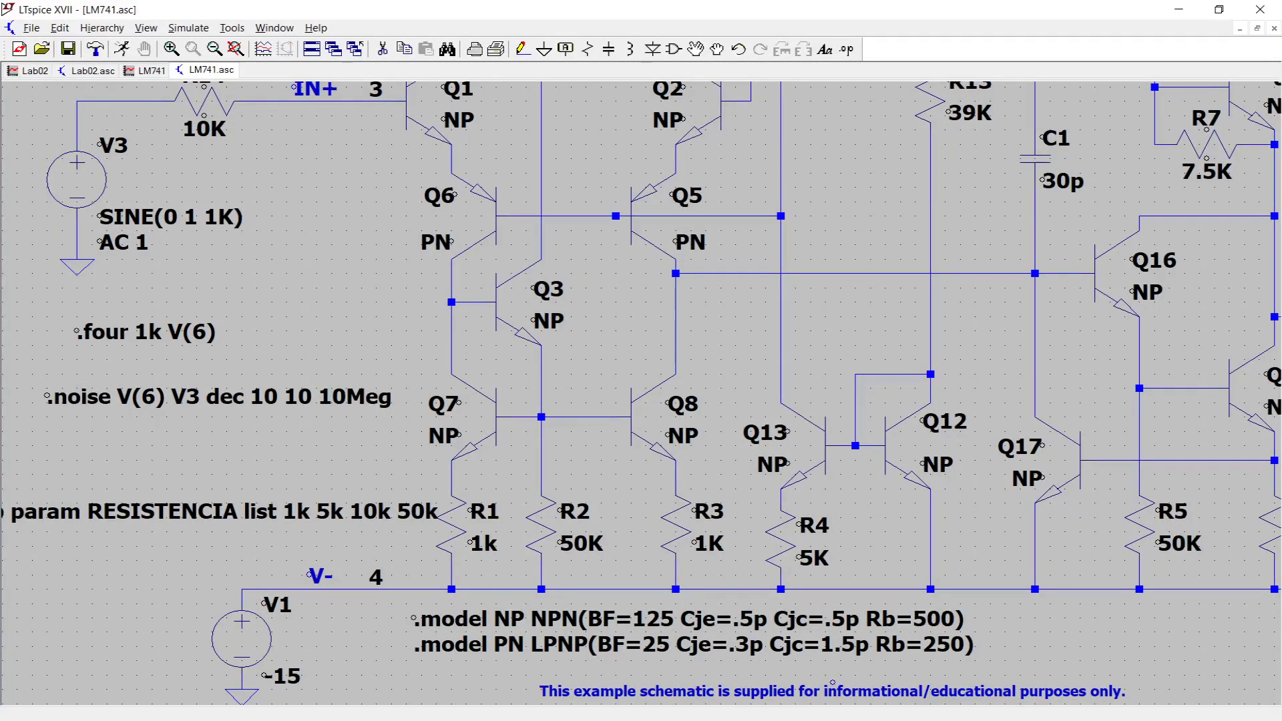
{"action": "scroll", "coordinate": [321, 260], "scroll_direction": "up", "scroll_amount": 1}
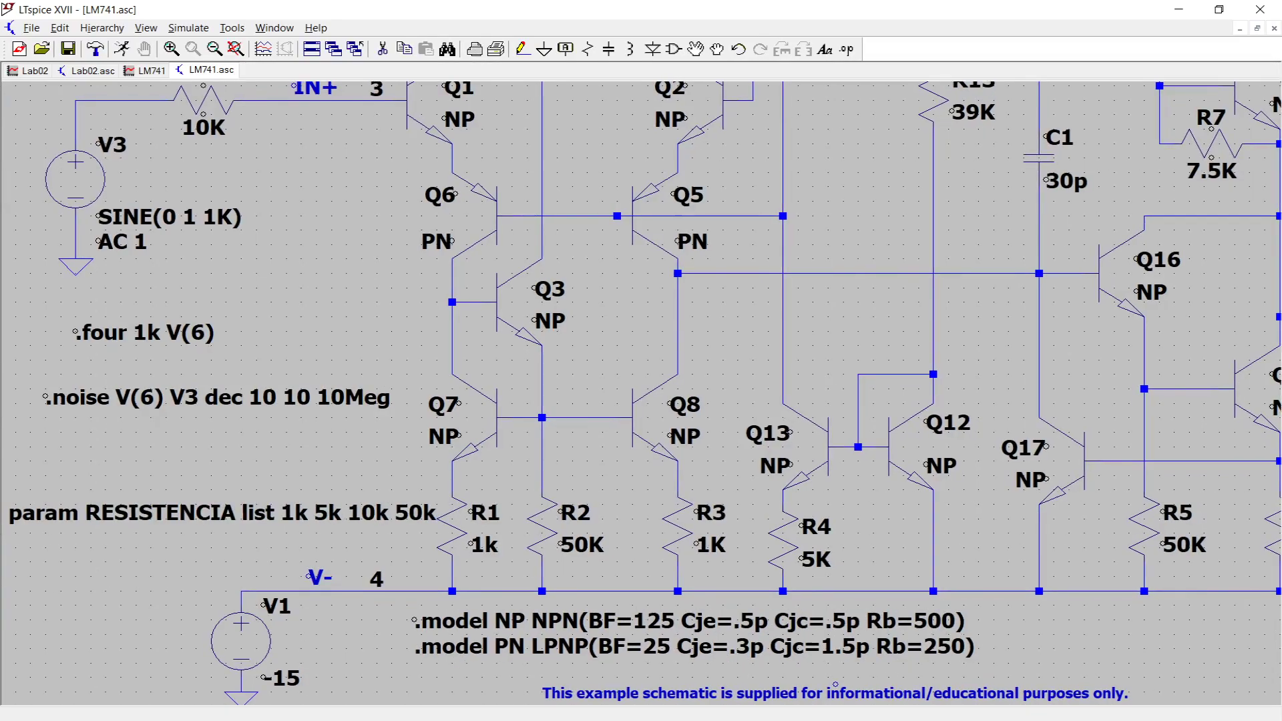
{"action": "scroll", "coordinate": [346, 300], "scroll_direction": "down", "scroll_amount": 4}
{"action": "scroll", "coordinate": [346, 301], "scroll_direction": "up", "scroll_amount": 1}
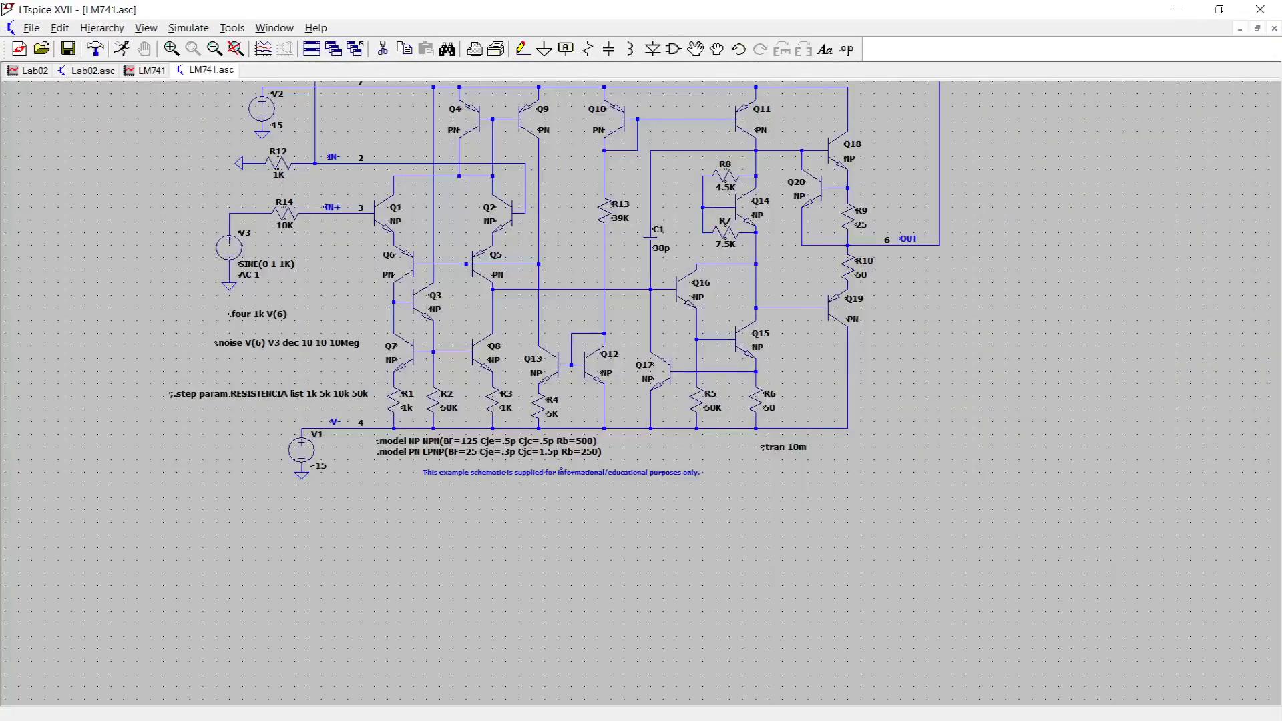
{"action": "scroll", "coordinate": [346, 301], "scroll_direction": "up", "scroll_amount": 2}
{"action": "scroll", "coordinate": [346, 300], "scroll_direction": "down", "scroll_amount": 1}
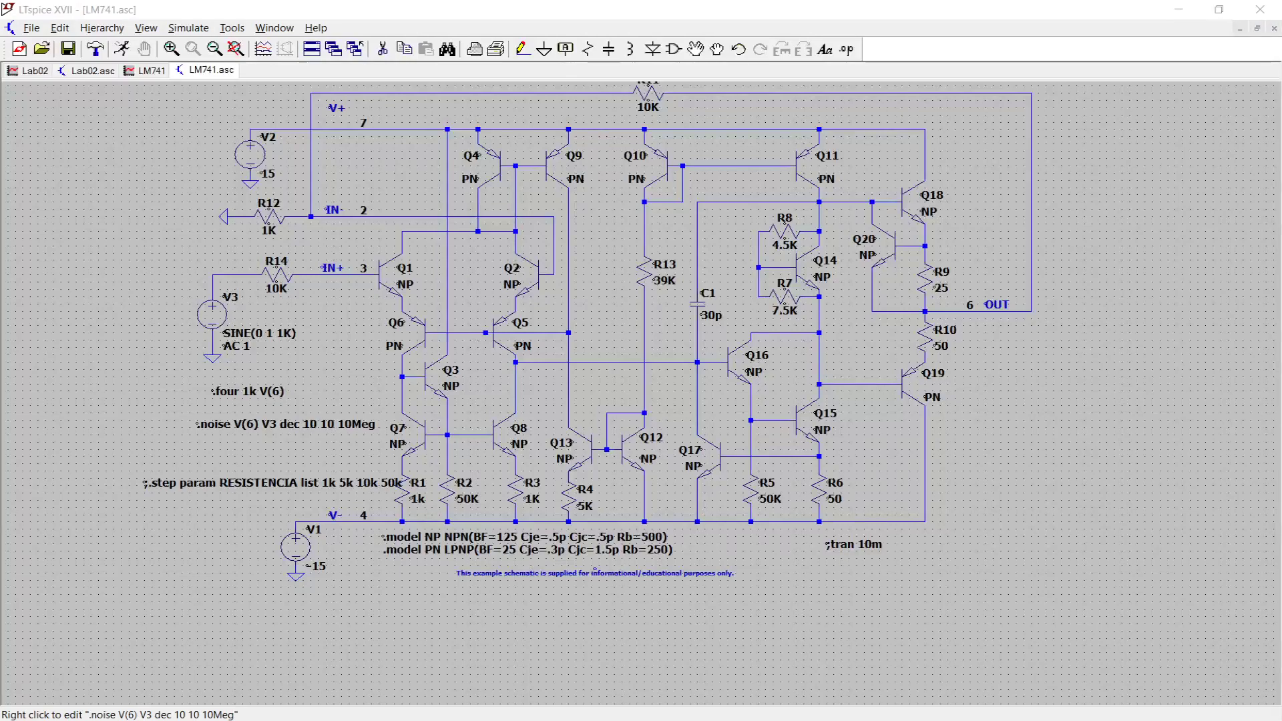
{"action": "right_click", "coordinate": [286, 425]}
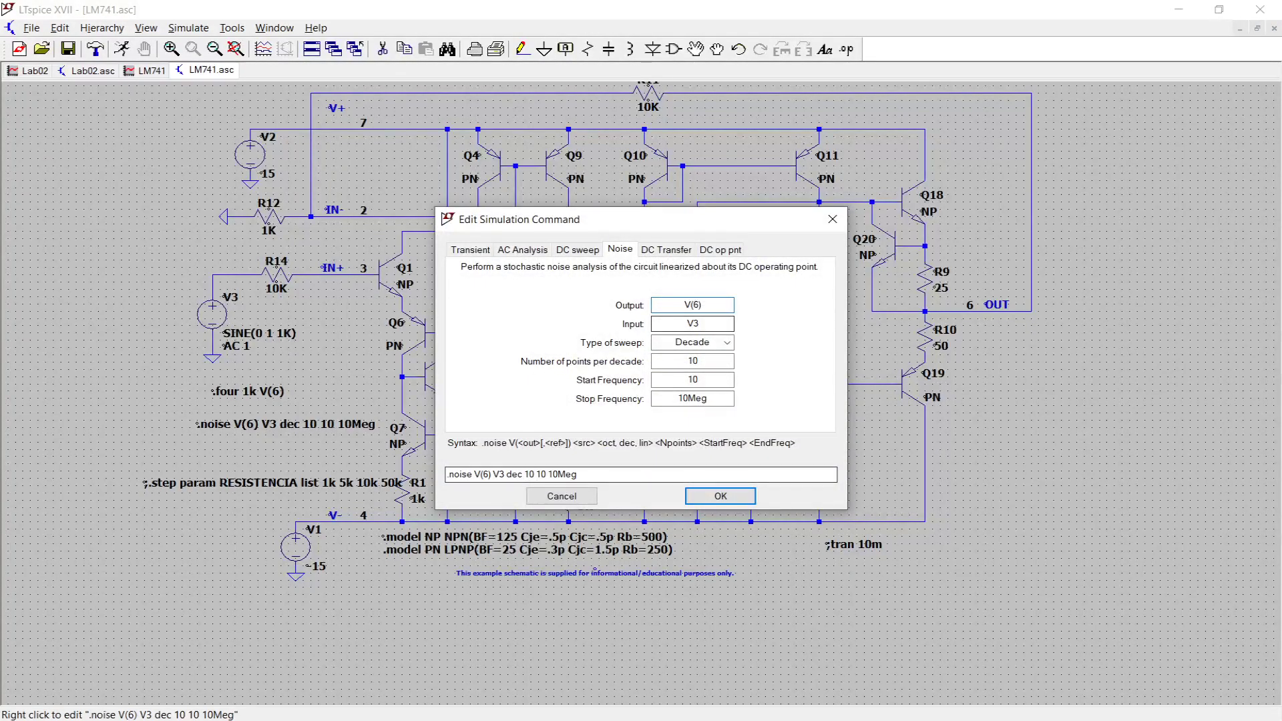
{"action": "left_click", "coordinate": [832, 219]}
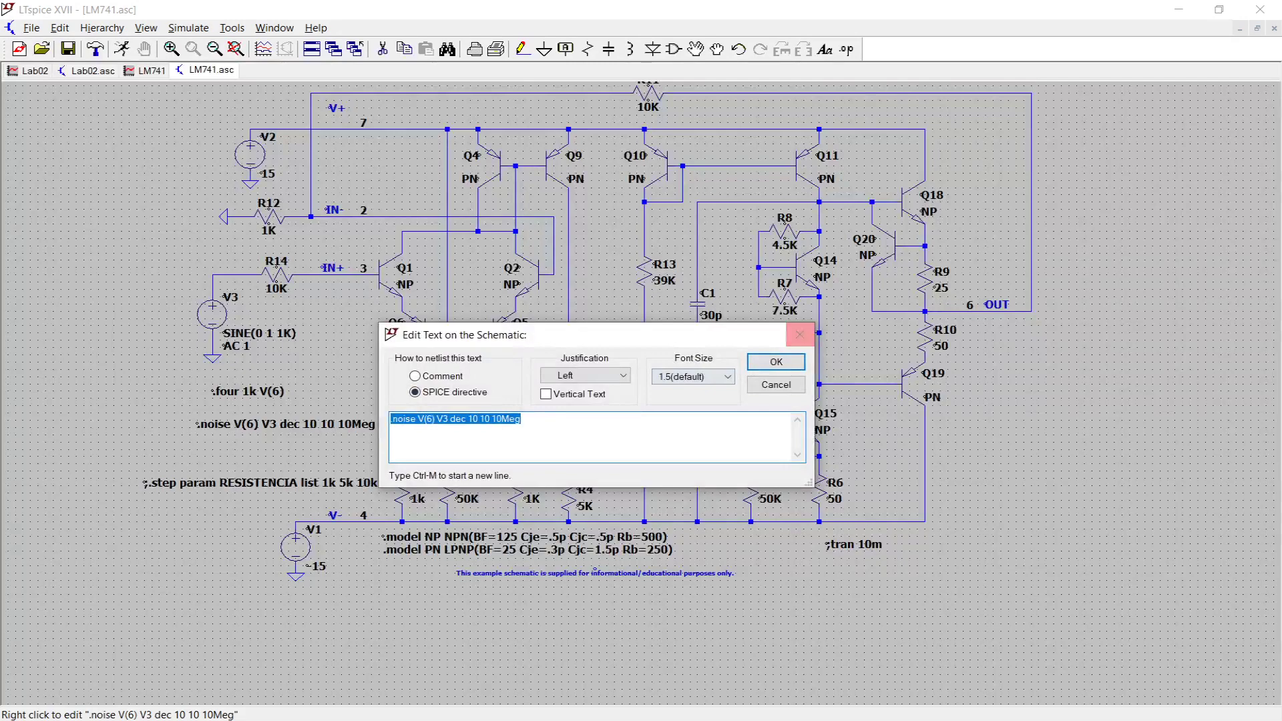
{"action": "left_click", "coordinate": [799, 334]}
Review the noise analysis output and input source in the simulation command settings and accept them
{"action": "left_click", "coordinate": [145, 27]}
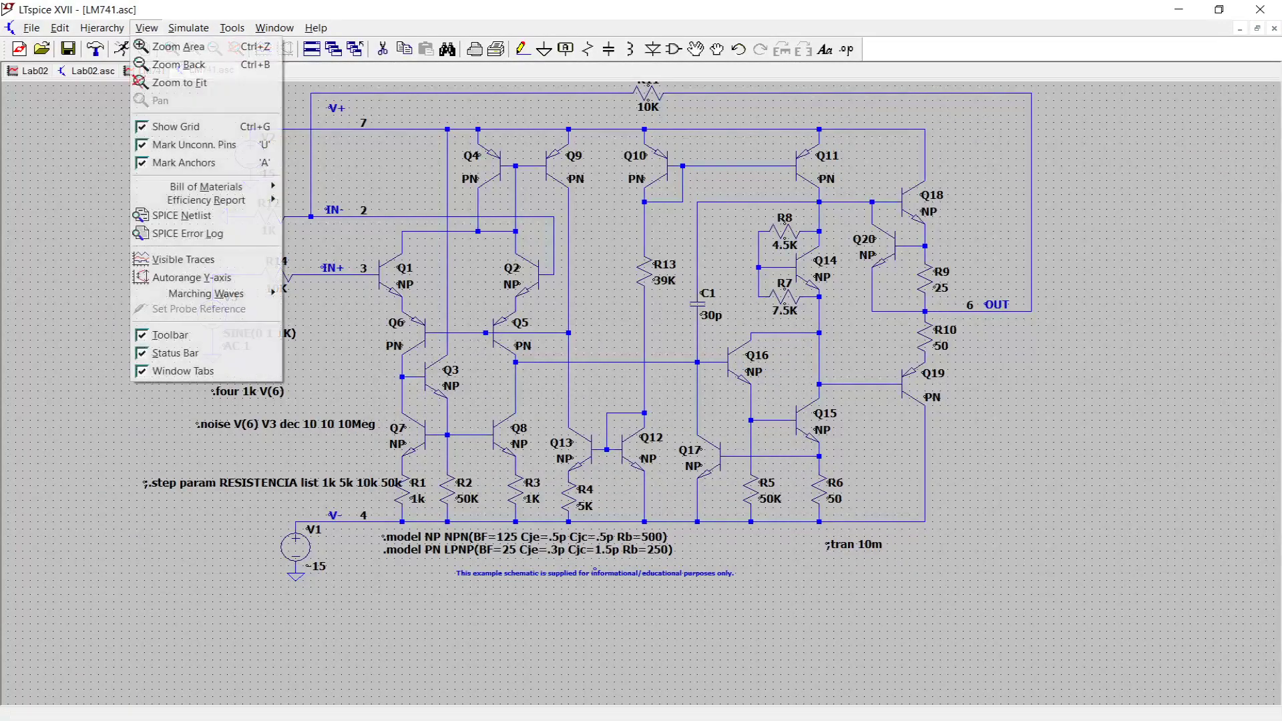
{"action": "mouse_move", "coordinate": [189, 28]}
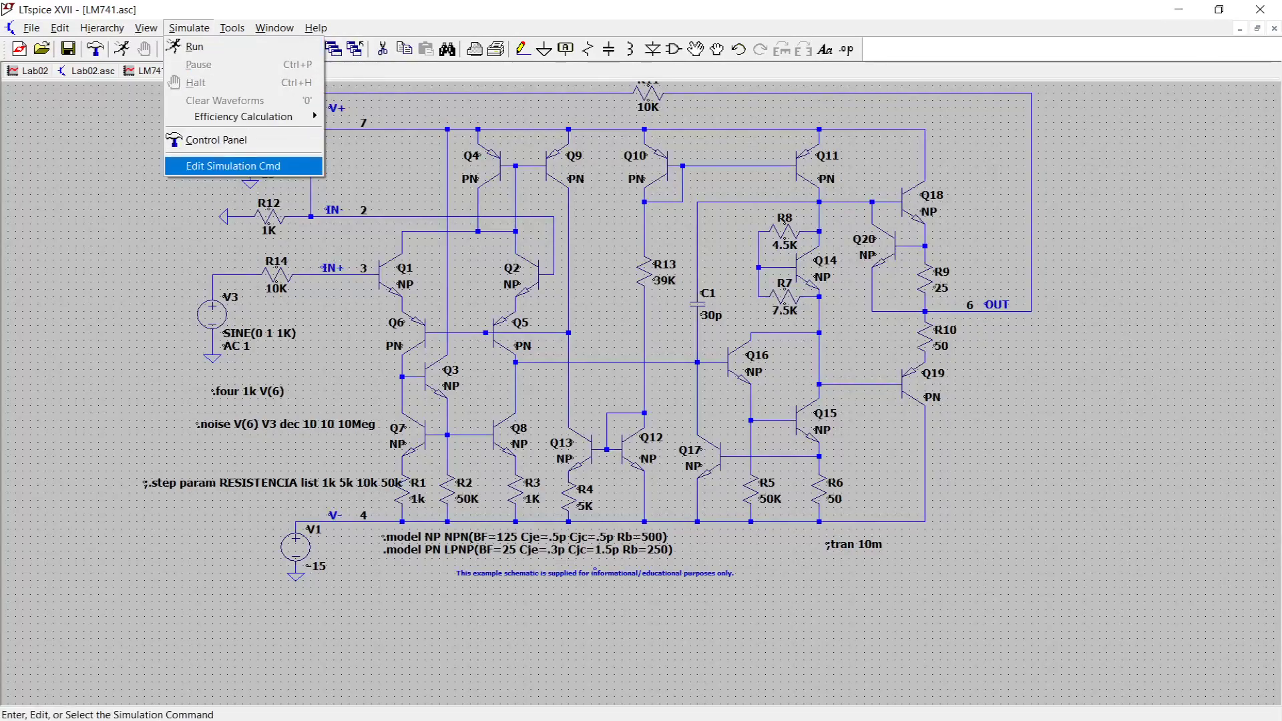
{"action": "left_click", "coordinate": [233, 166]}
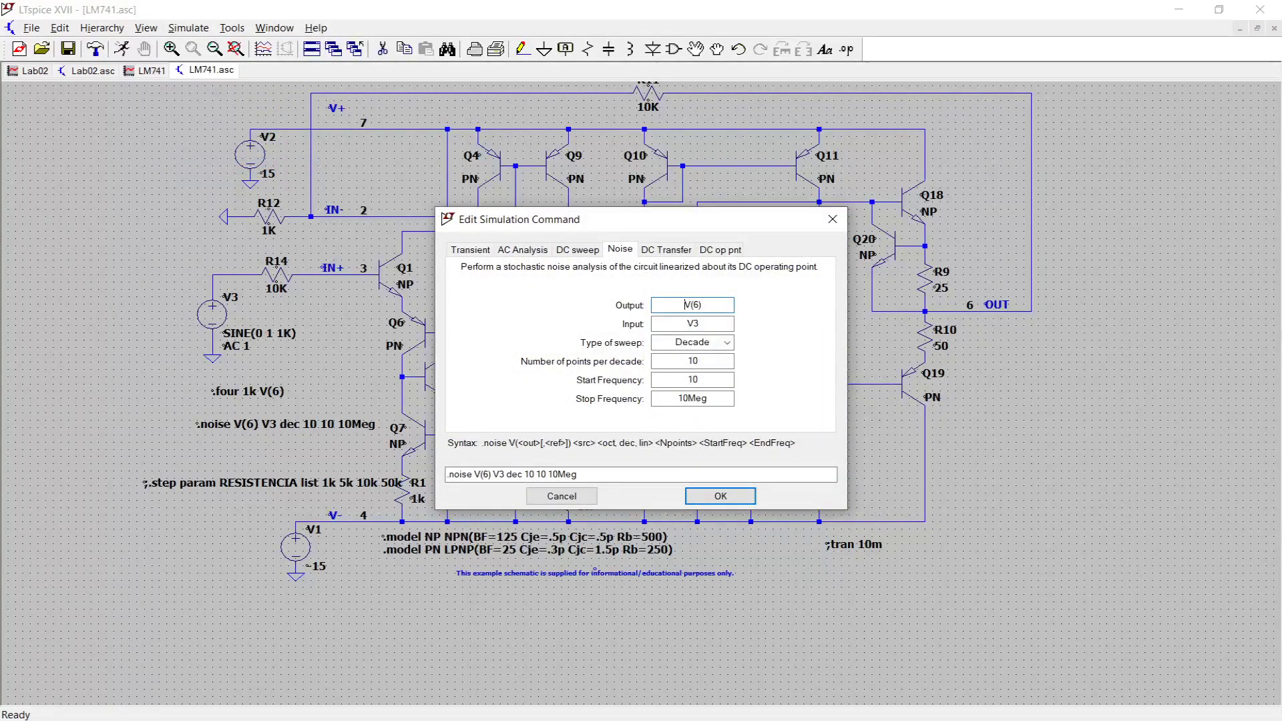
{"action": "double_click", "coordinate": [693, 306]}
{"action": "left_click", "coordinate": [693, 323]}
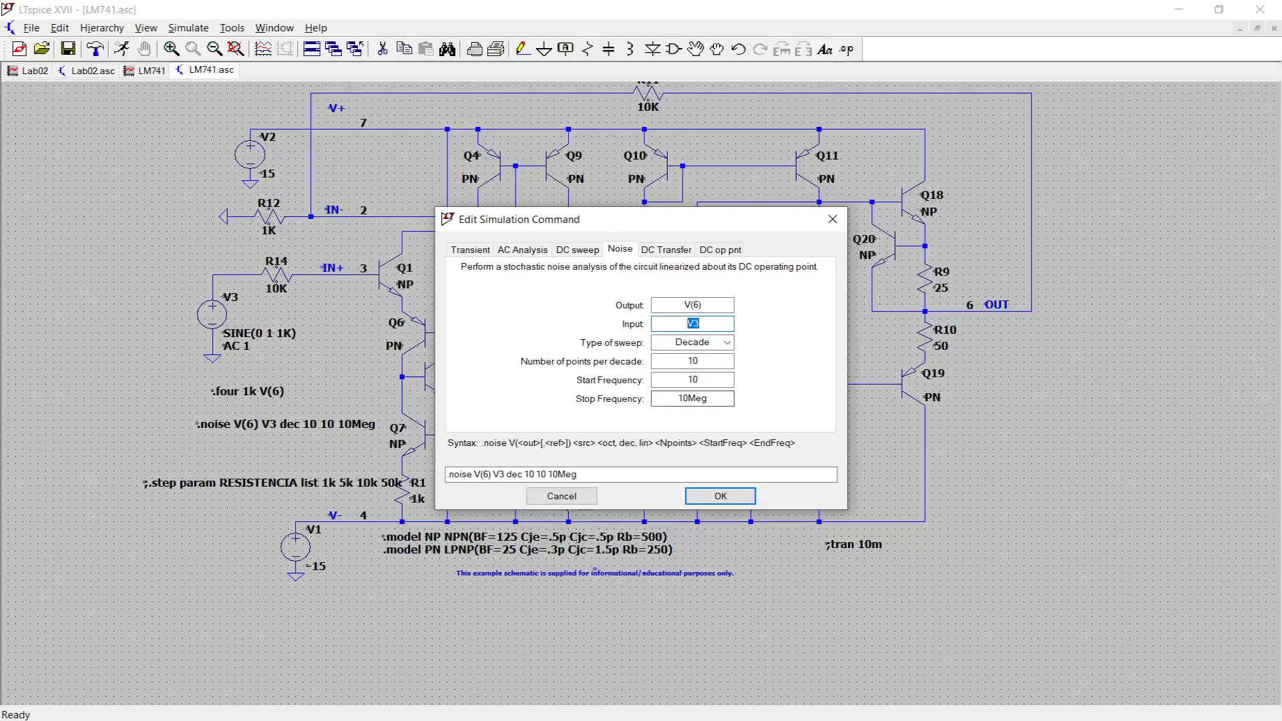
{"action": "key", "text": "Return"}
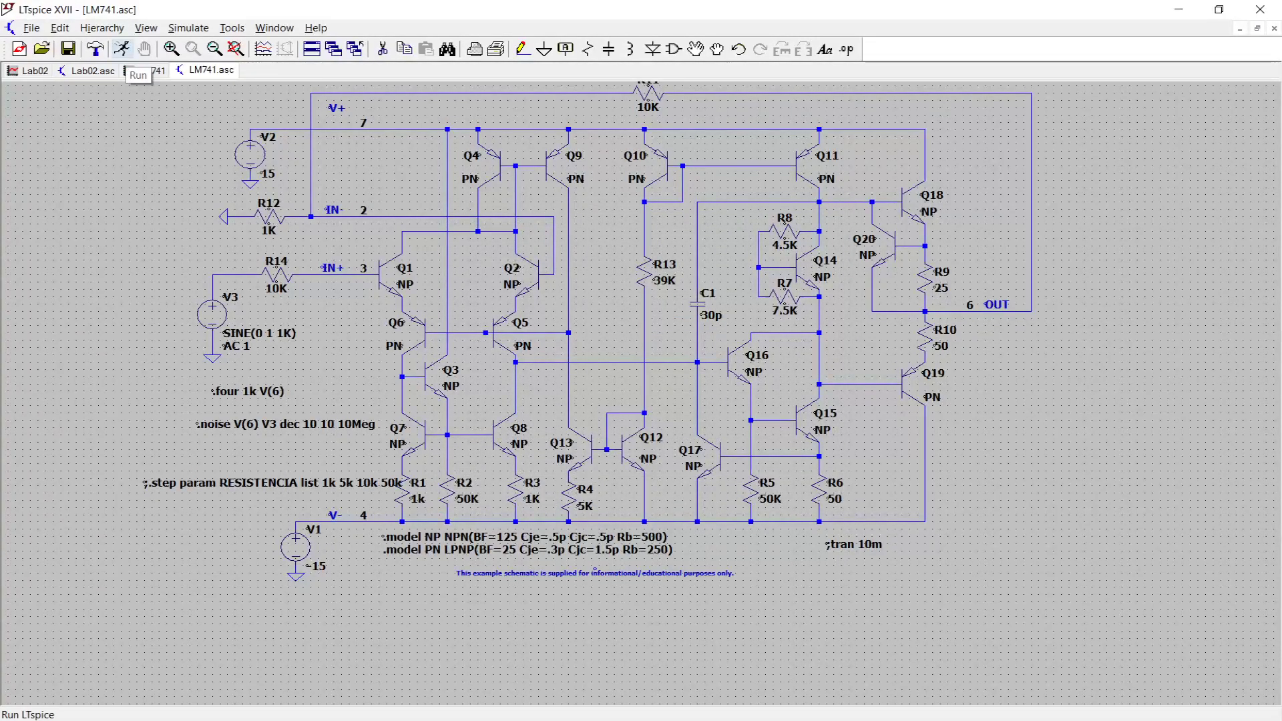
Run the LM741 noise simulation and examine the maximized V(onoise) and V(r1) plot alongside the schematic
{"action": "left_click", "coordinate": [122, 50]}
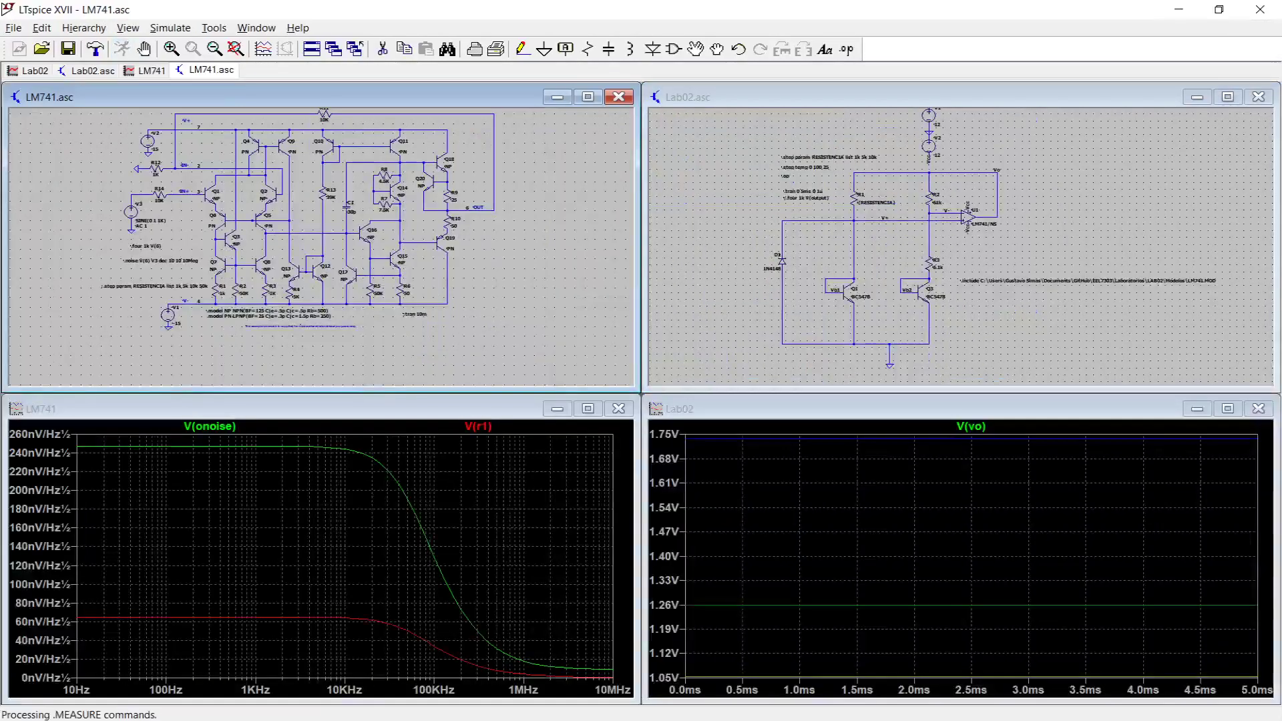
{"action": "double_click", "coordinate": [406, 410]}
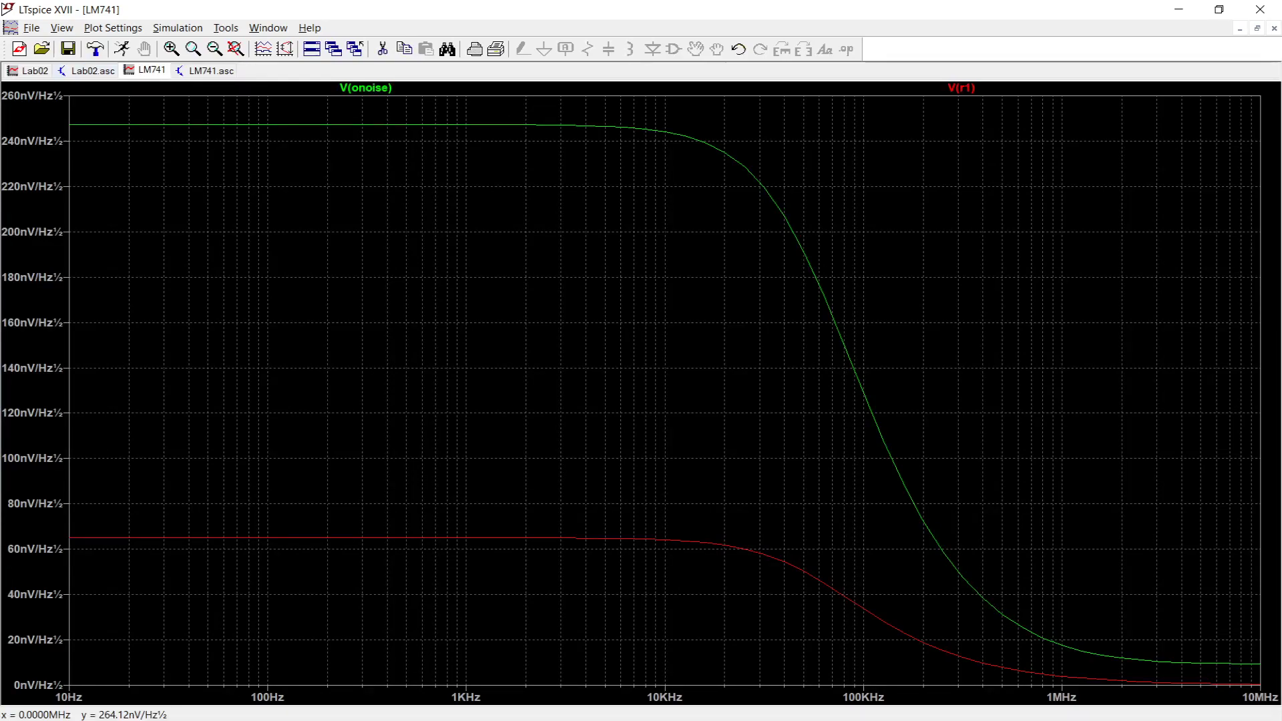
{"action": "left_click", "coordinate": [211, 70]}
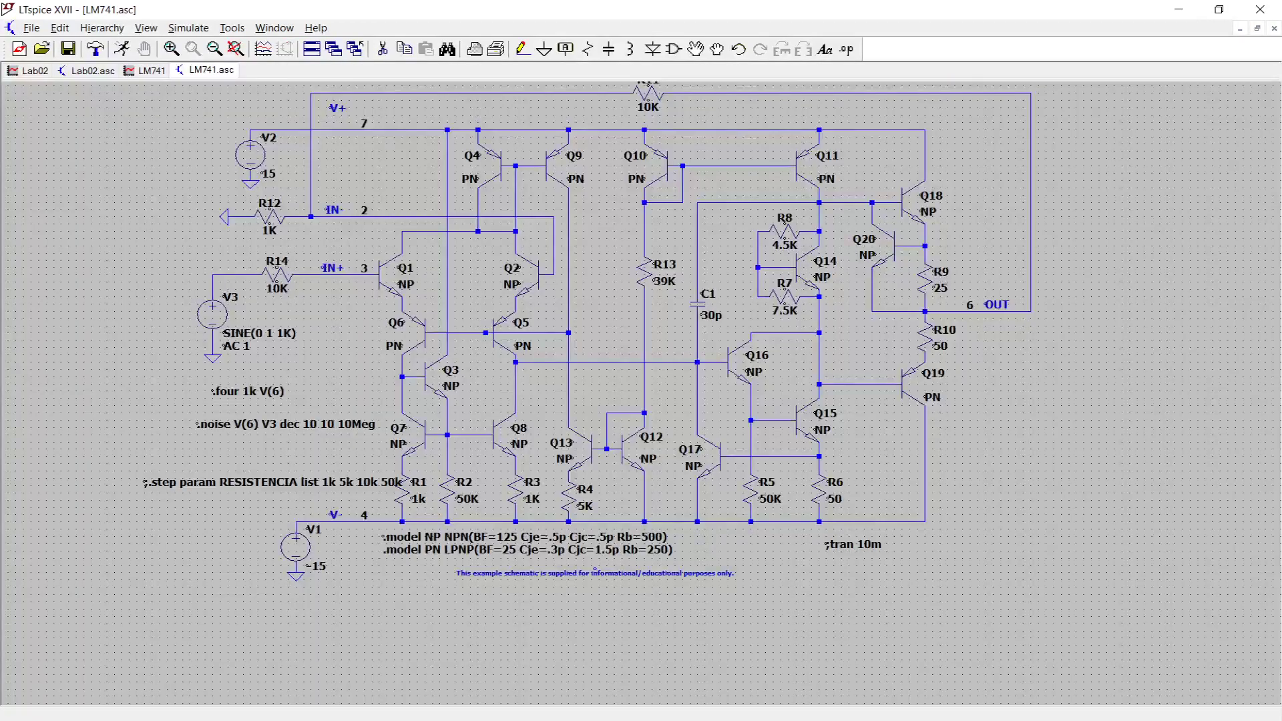
{"action": "left_click", "coordinate": [145, 70]}
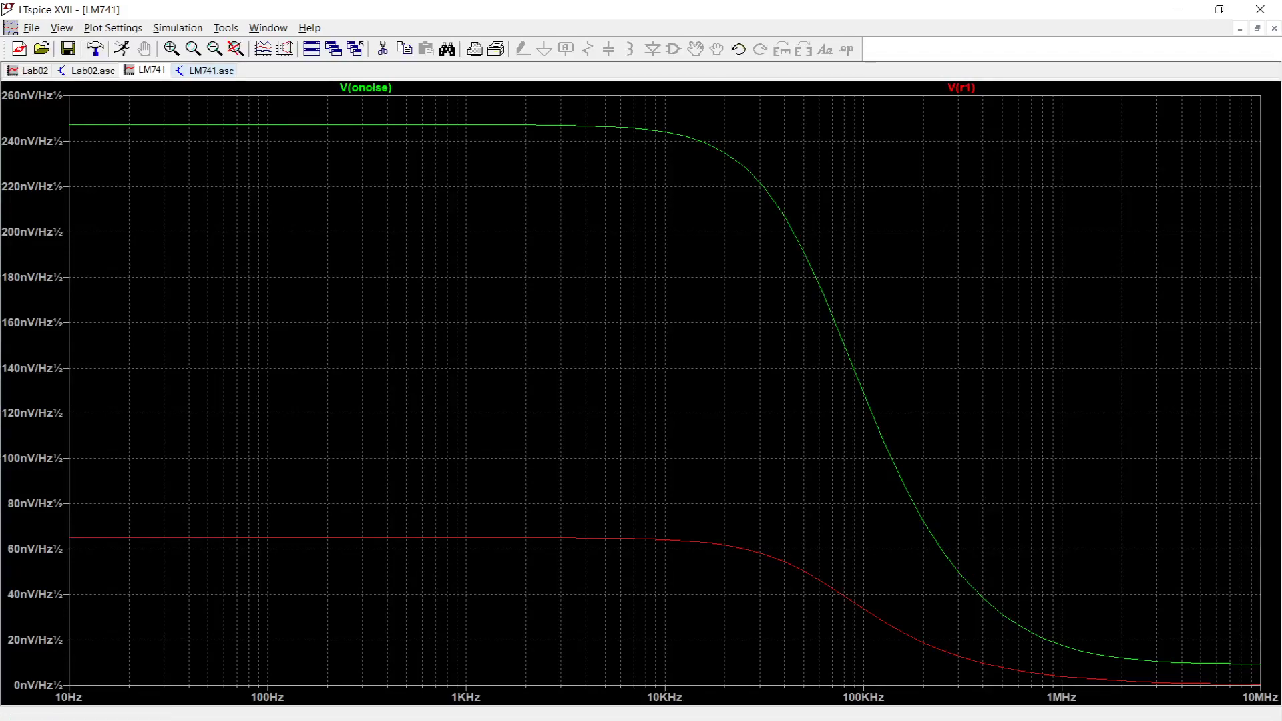
{"action": "left_click", "coordinate": [211, 71]}
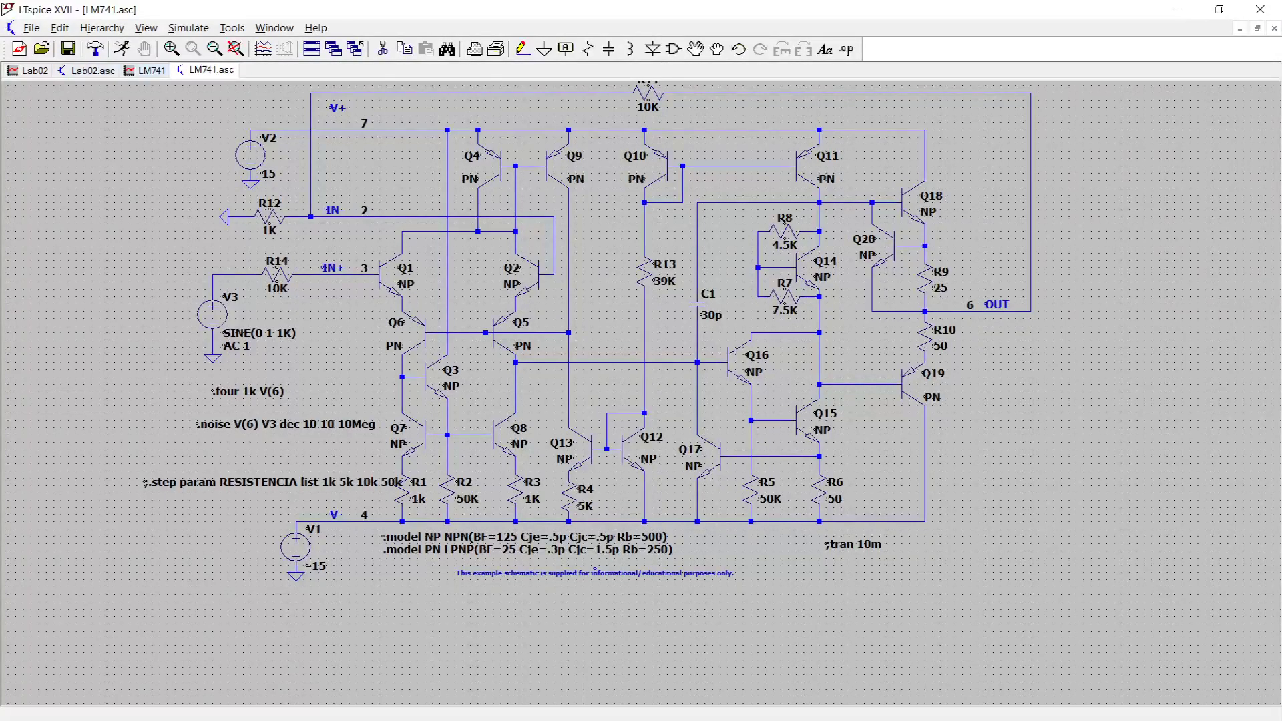
{"action": "key", "text": "ctrl+Tab"}
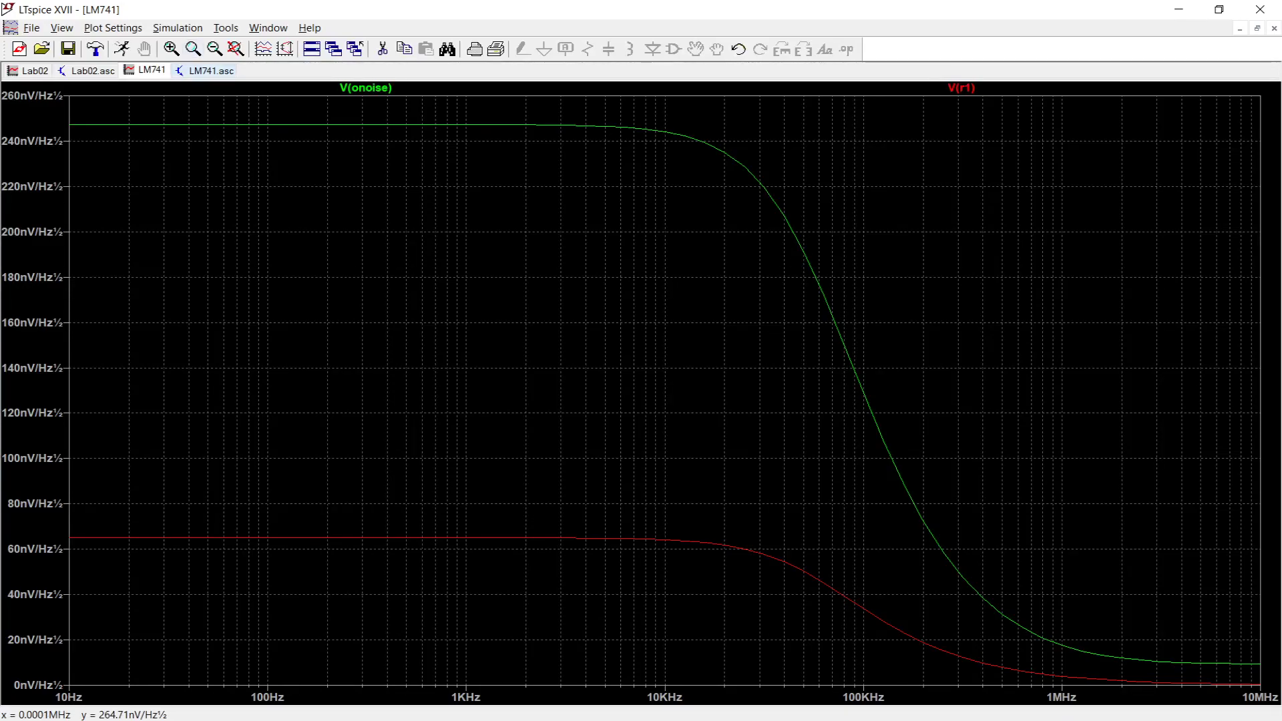
Return to the LM741.asc schematic and set the value of resistor R1 to "1k noiseless"
{"action": "left_click", "coordinate": [207, 70]}
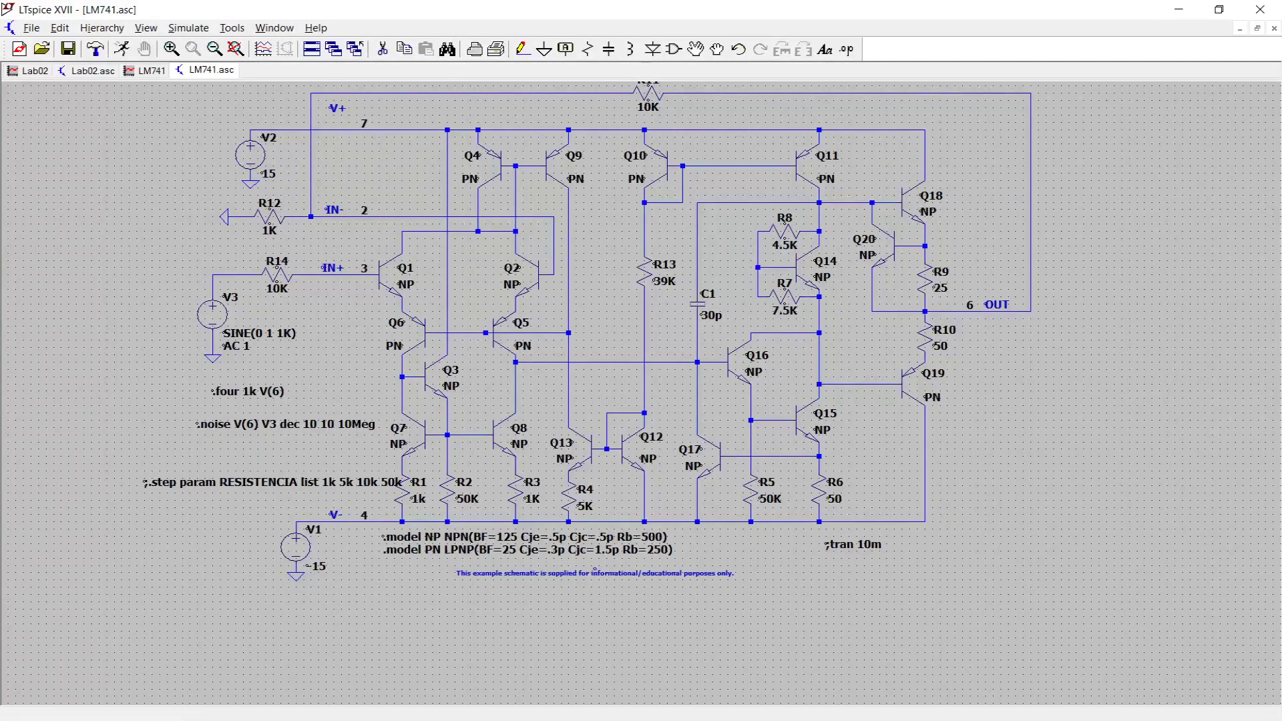
{"action": "right_click", "coordinate": [418, 499]}
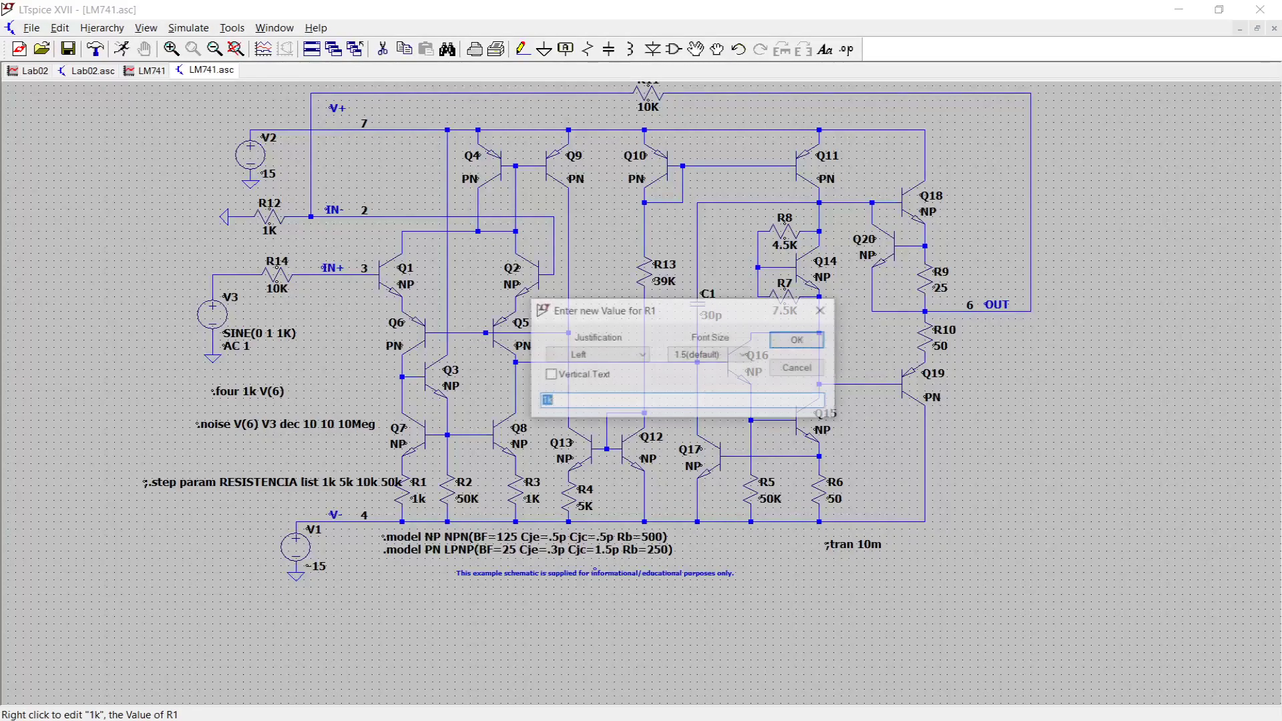
{"action": "left_click", "coordinate": [552, 401]}
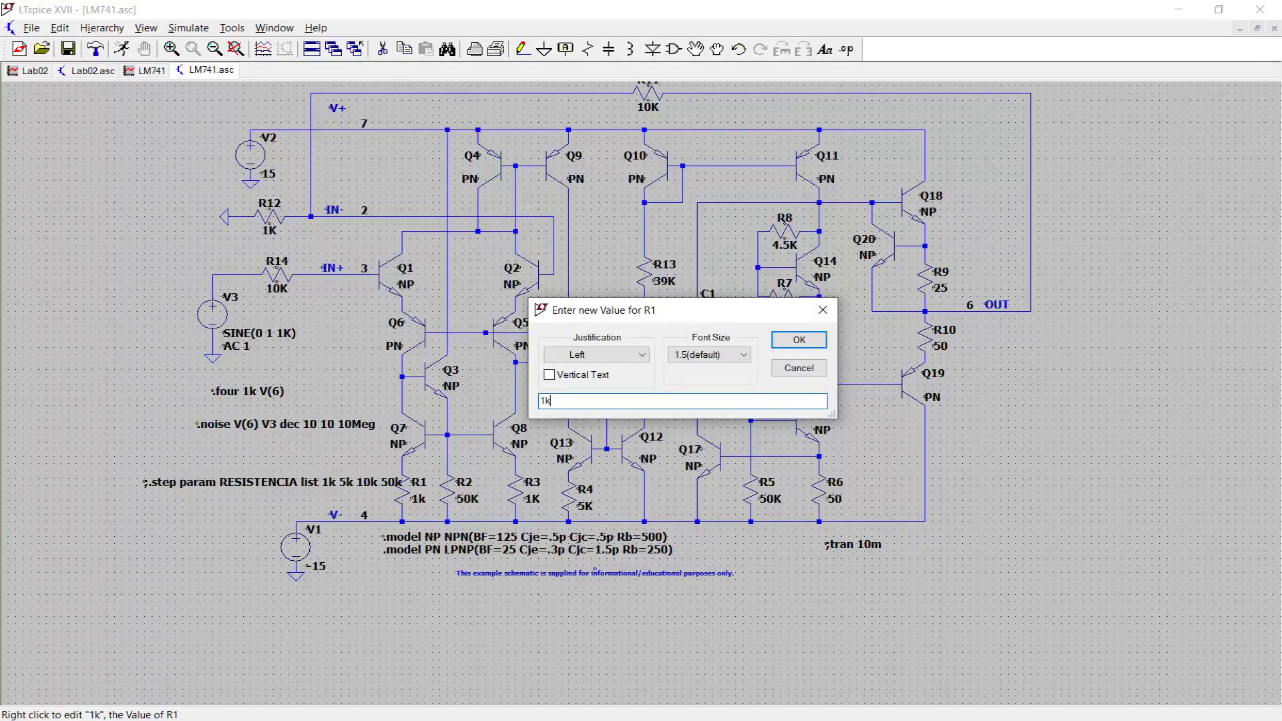
{"action": "type", "text": "noiseless"}
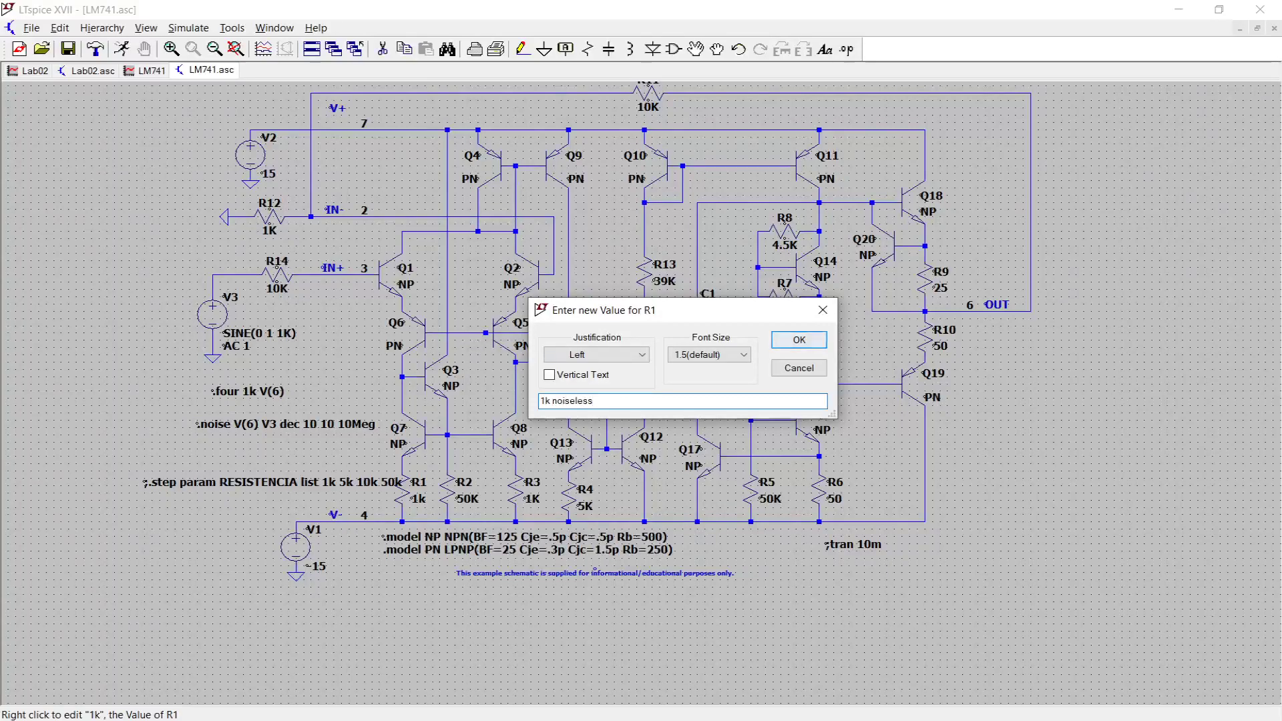
{"action": "key", "text": "Return"}
Rerun the noise simulation with the noiseless R1 and compare the maximized V(onoise) plot with the LM741 schematic
{"action": "left_click", "coordinate": [121, 49]}
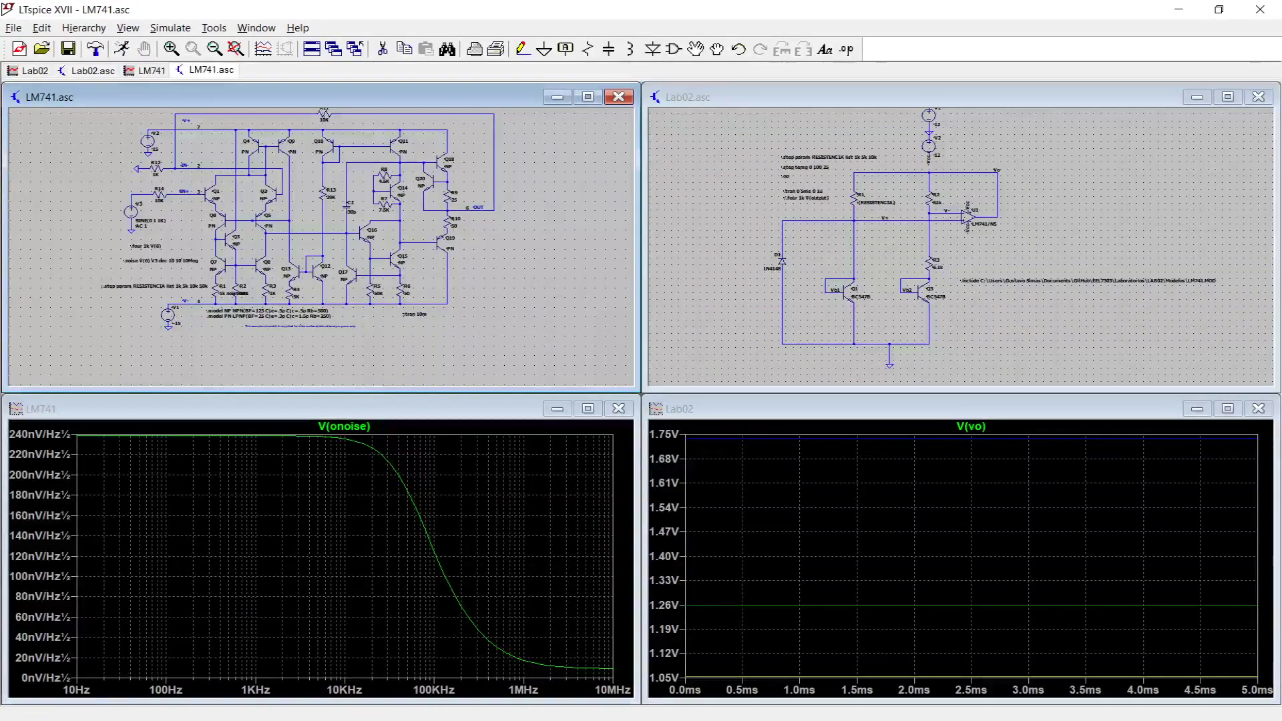
{"action": "left_click", "coordinate": [587, 409]}
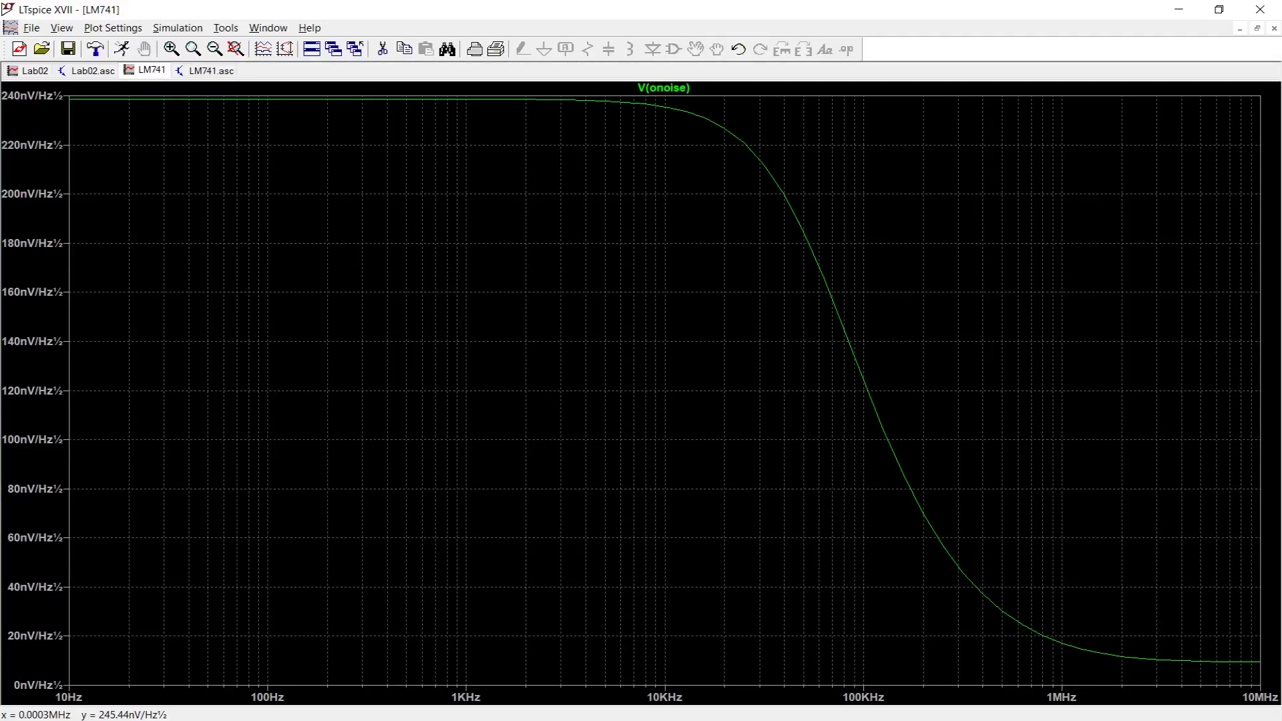
{"action": "left_click", "coordinate": [211, 70]}
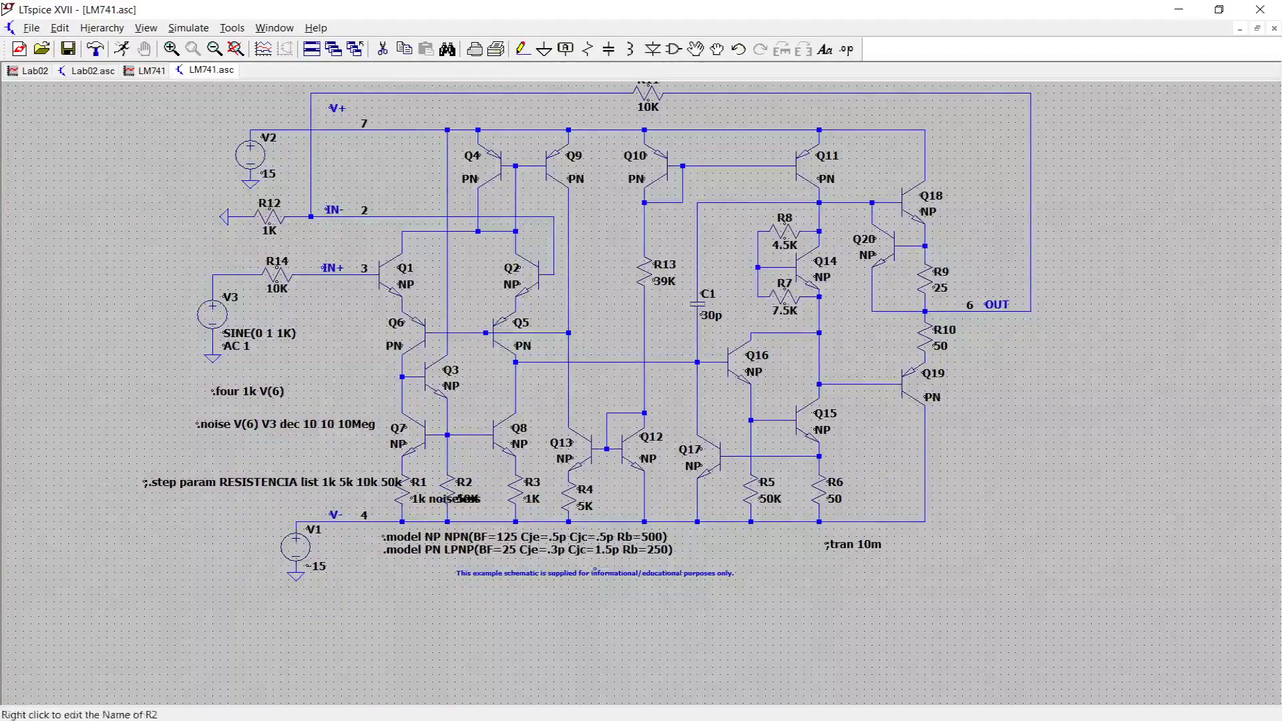
{"action": "left_click", "coordinate": [145, 70]}
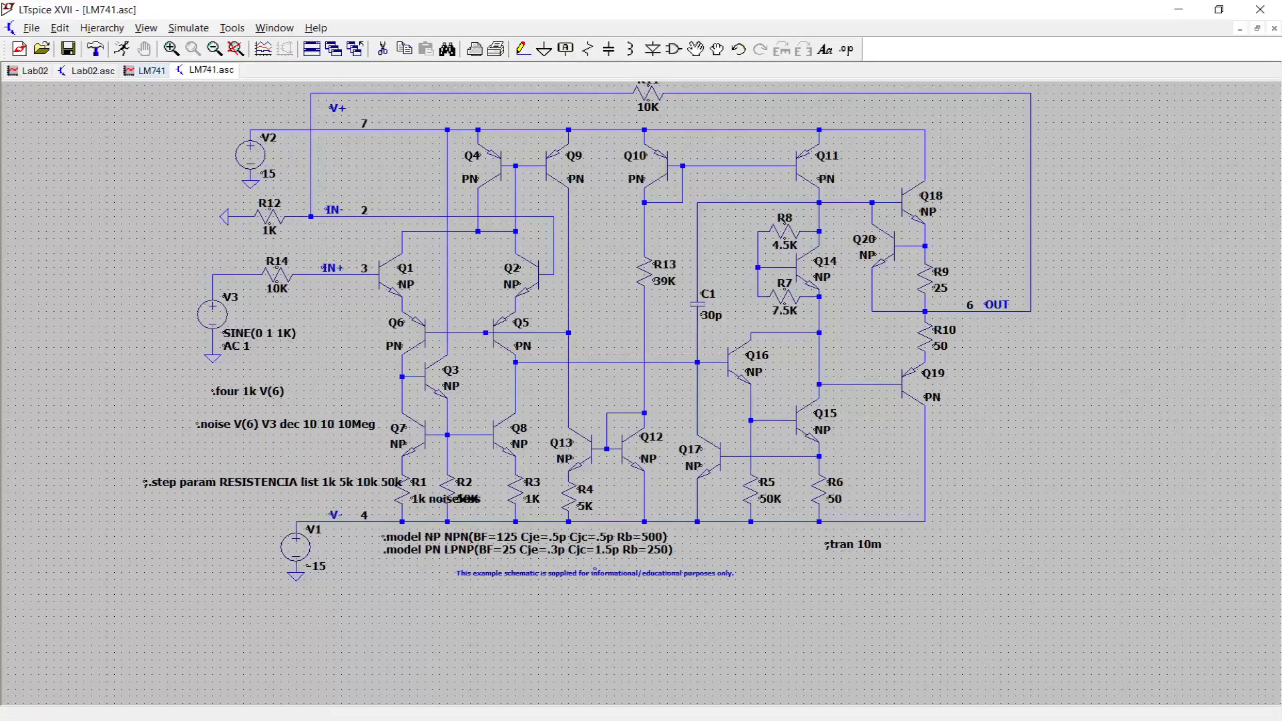
{"action": "key", "text": "ctrl+Tab"}
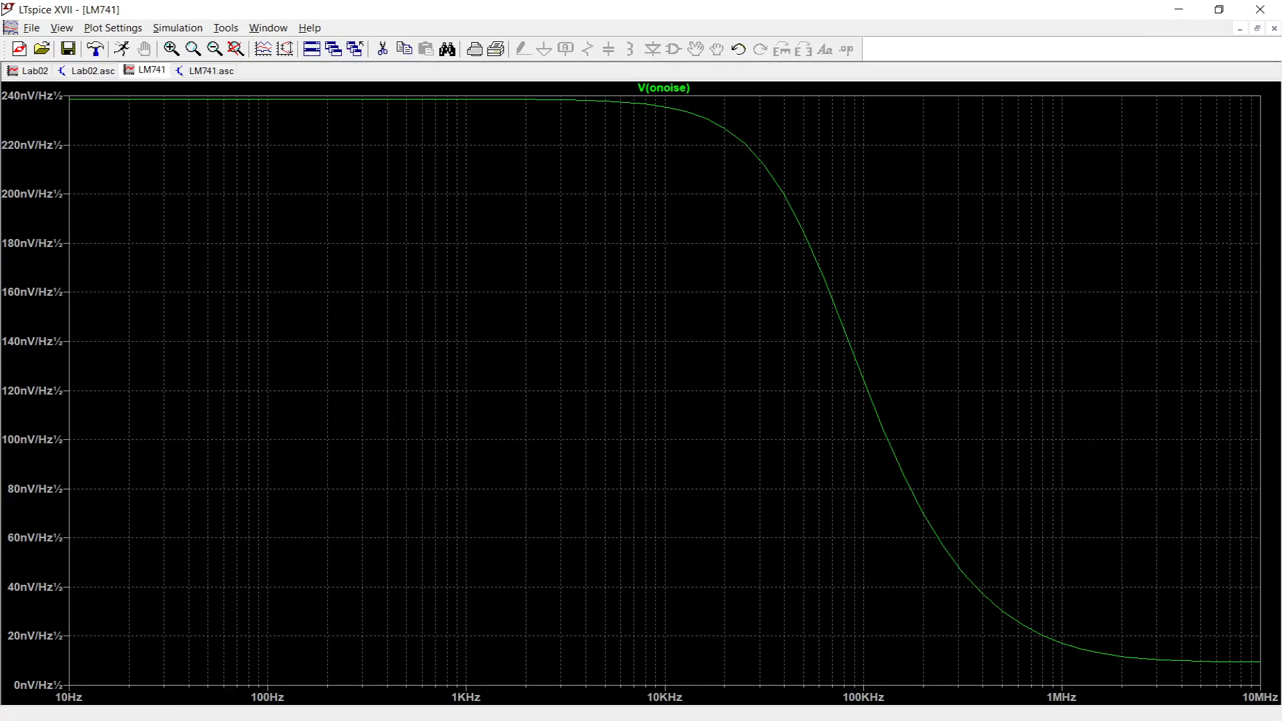
{"action": "key", "text": "ctrl+Tab"}
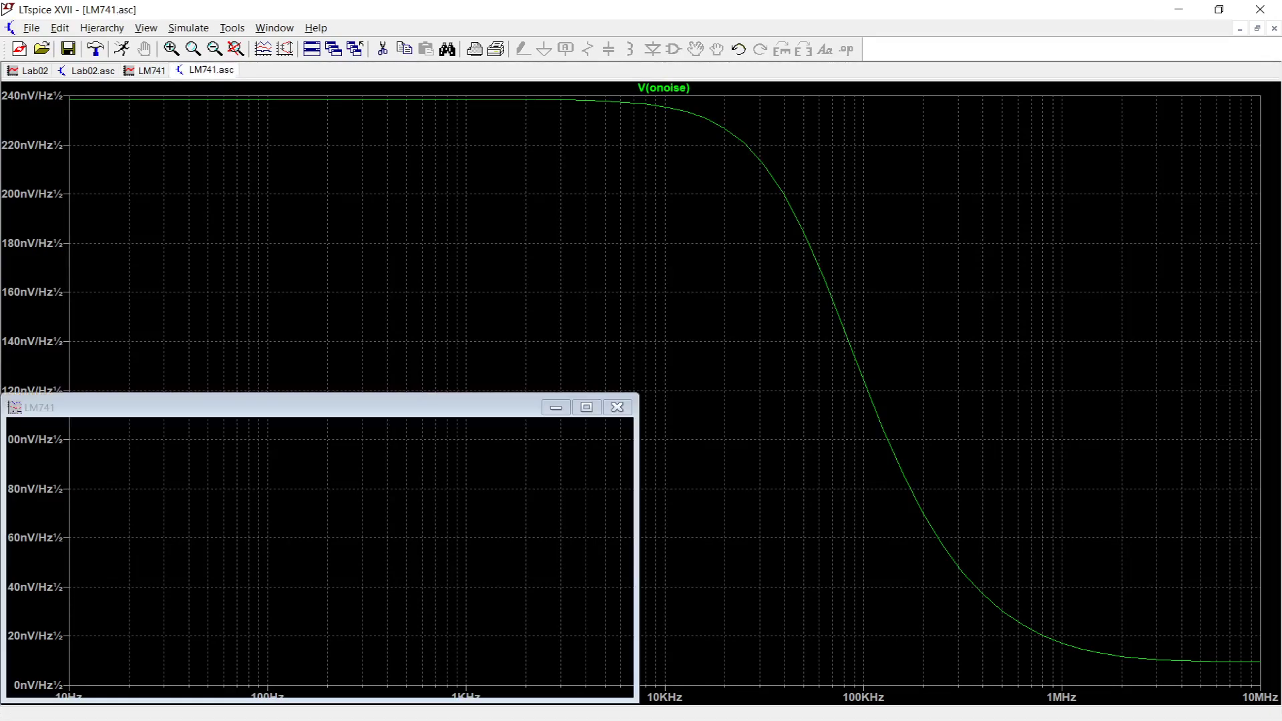
{"action": "left_click_drag", "start_coordinate": [321, 600], "coordinate": [320, 652]}
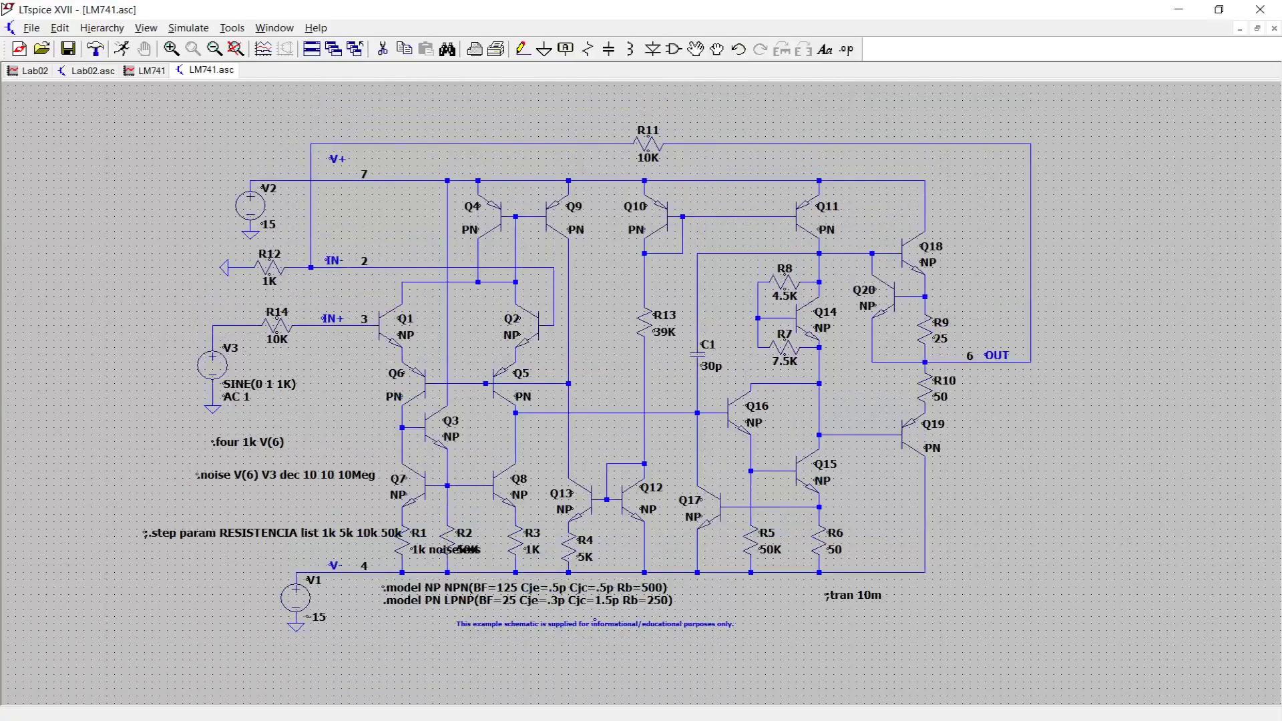